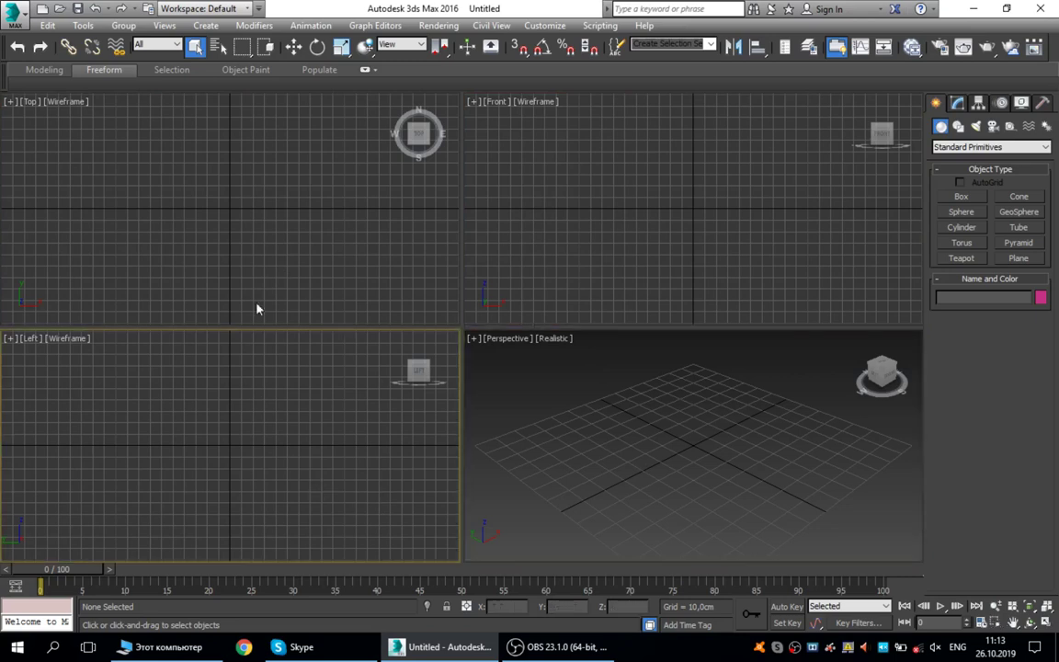
- Create a teapot with a radius of about 24 cm near the origin in the Top view
{"action": "left_click", "coordinate": [257, 307]}
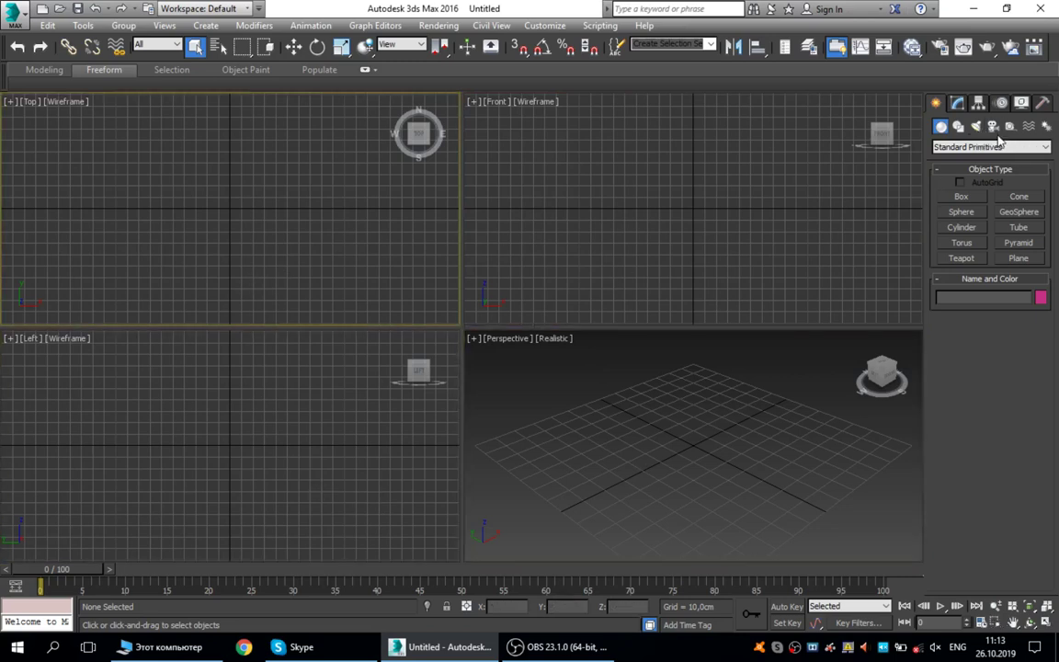
{"action": "left_click", "coordinate": [961, 258]}
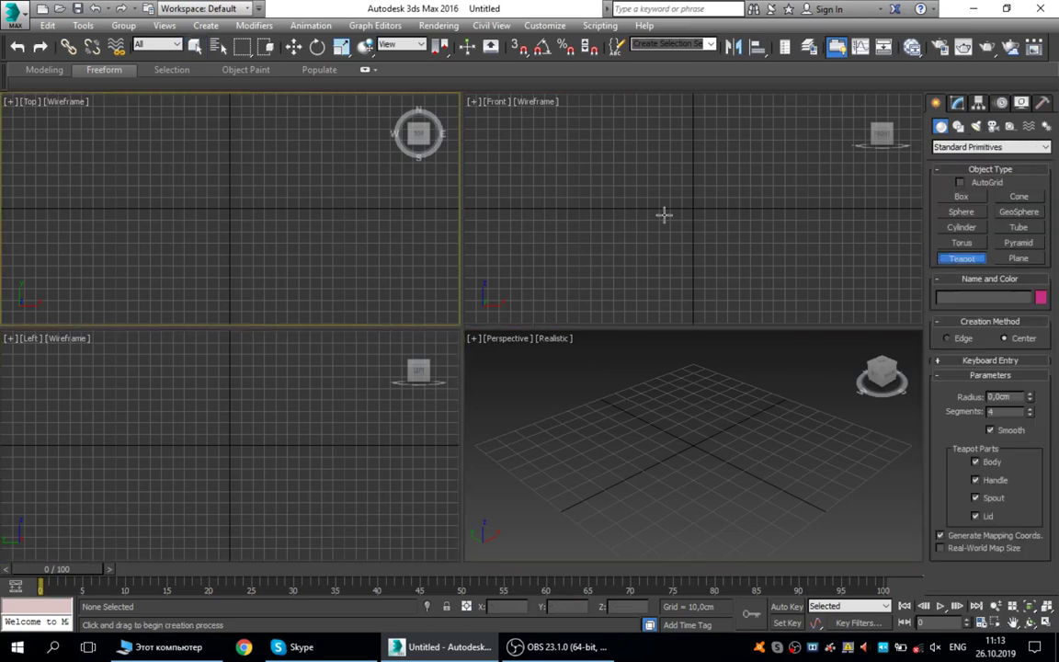
{"action": "left_click_drag", "start_coordinate": [229, 202], "coordinate": [250, 222]}
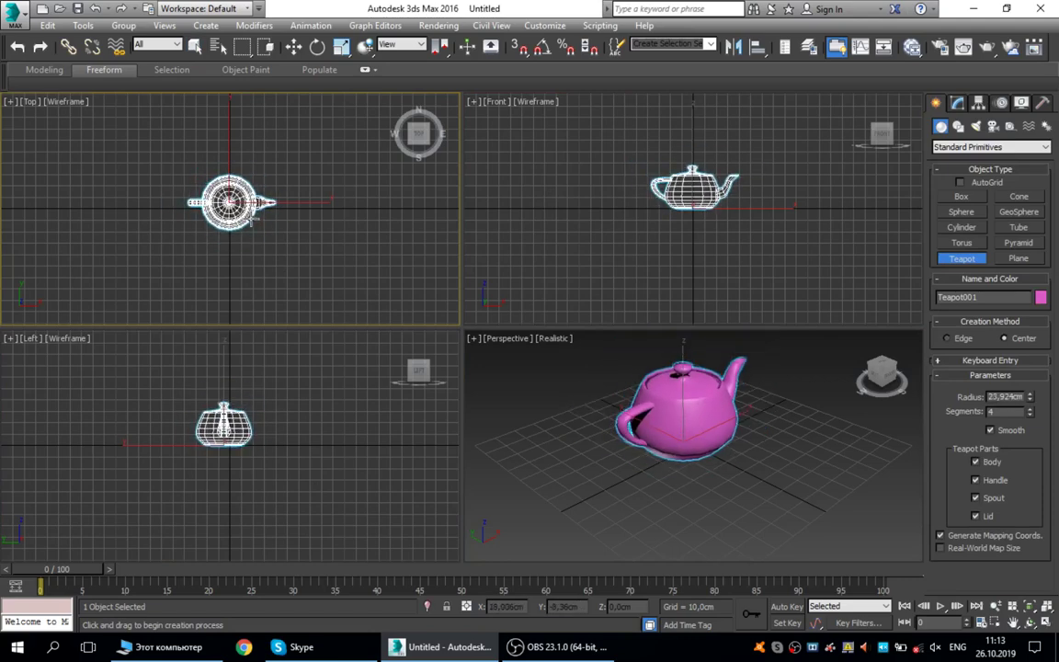
{"action": "right_click", "coordinate": [340, 204]}
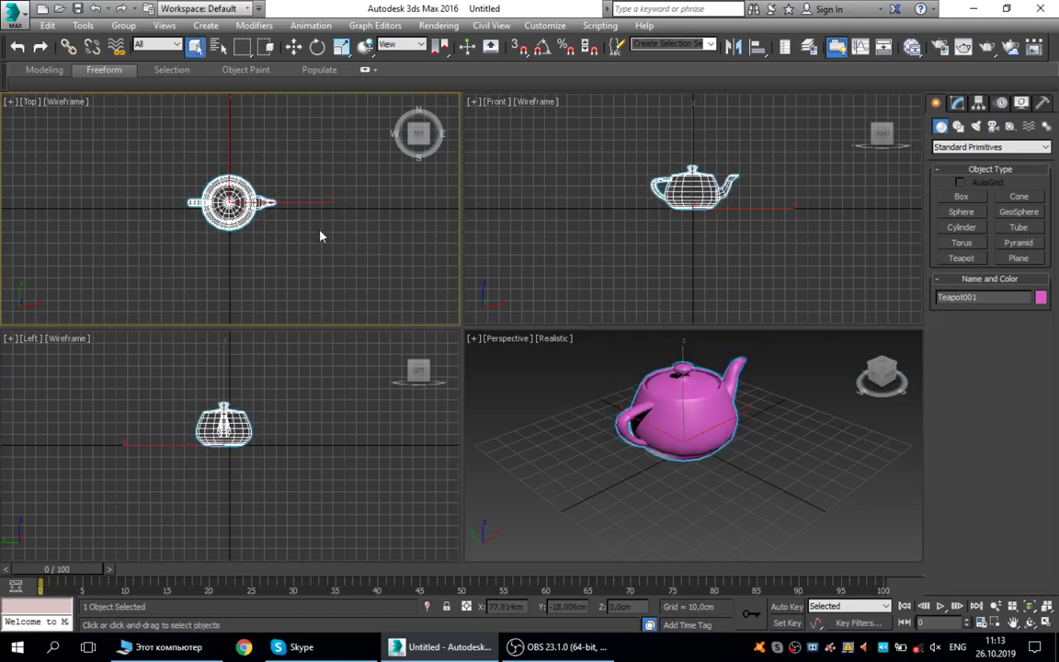
- Examine the teapot in the Top, Front and Left views and from several angles in the Perspective view
{"action": "mouse_move", "coordinate": [319, 236]}
{"action": "middle_mouse_down"}
{"action": "mouse_move", "coordinate": [324, 255]}
{"action": "mouse_move", "coordinate": [302, 229]}
{"action": "mouse_move", "coordinate": [322, 236]}
{"action": "mouse_move", "coordinate": [305, 238]}
{"action": "middle_mouse_up"}
{"action": "mouse_move", "coordinate": [658, 167]}
{"action": "middle_mouse_down"}
{"action": "mouse_move", "coordinate": [638, 184]}
{"action": "mouse_move", "coordinate": [670, 181]}
{"action": "middle_mouse_up"}
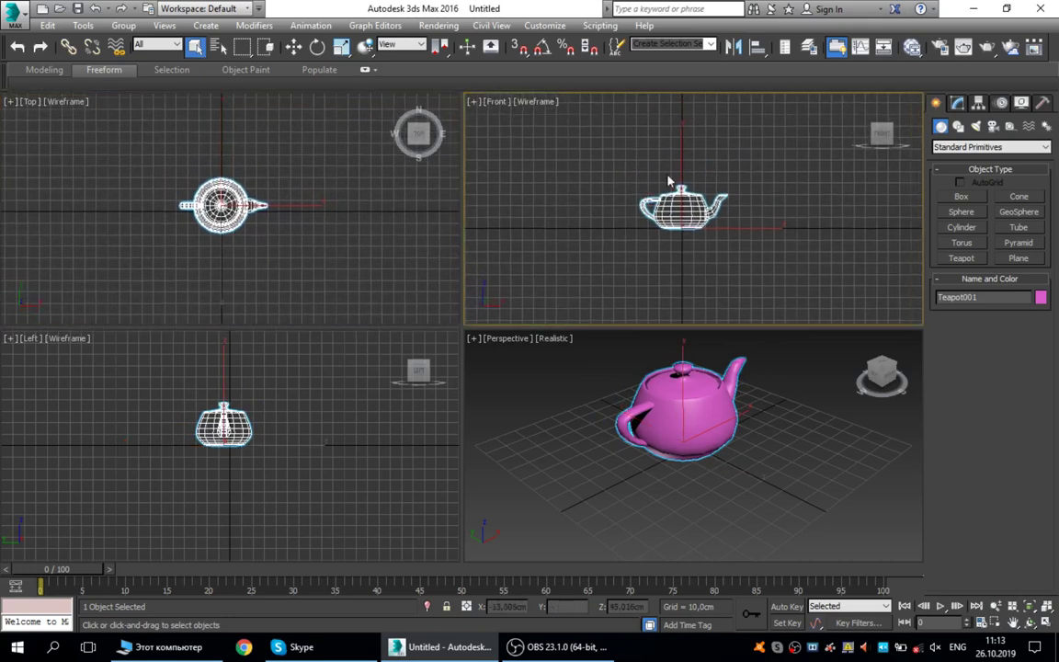
{"action": "middle_click_drag", "start_coordinate": [278, 444], "coordinate": [310, 432]}
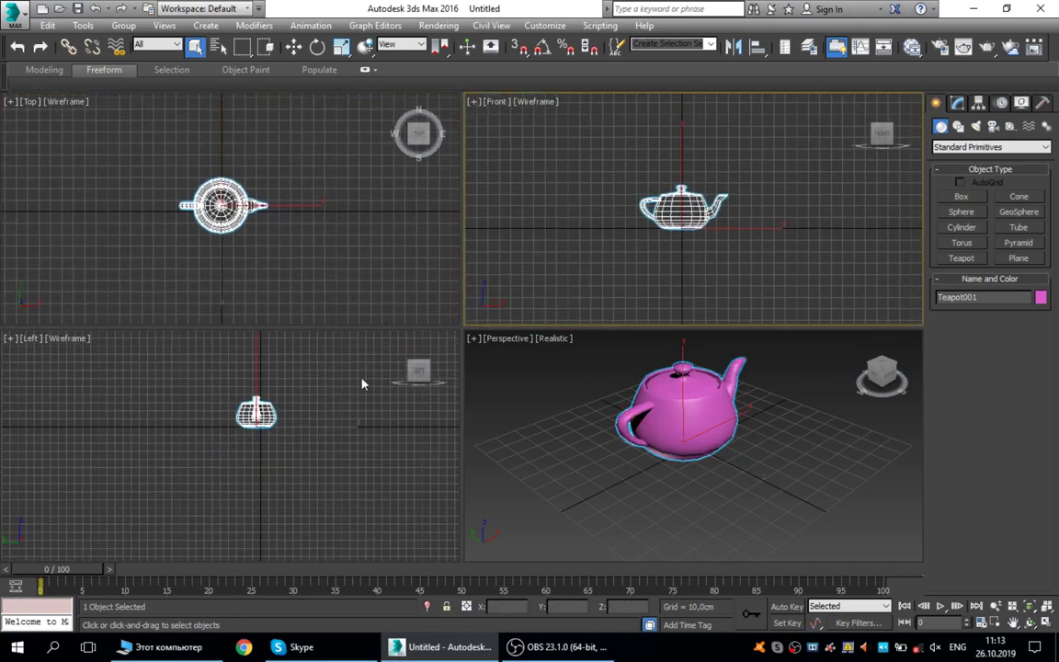
{"action": "middle_click_drag", "start_coordinate": [338, 364], "coordinate": [335, 385]}
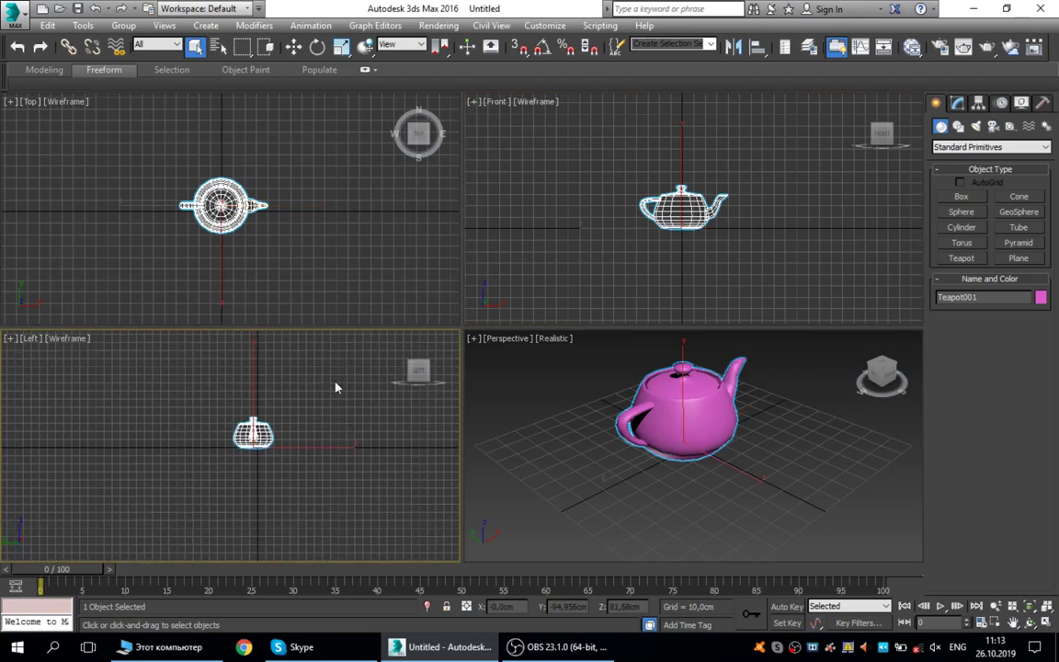
{"action": "middle_click_drag", "start_coordinate": [681, 410], "coordinate": [680, 470]}
{"action": "middle_click_drag", "start_coordinate": [692, 373], "coordinate": [604, 465], "text": "alt"}
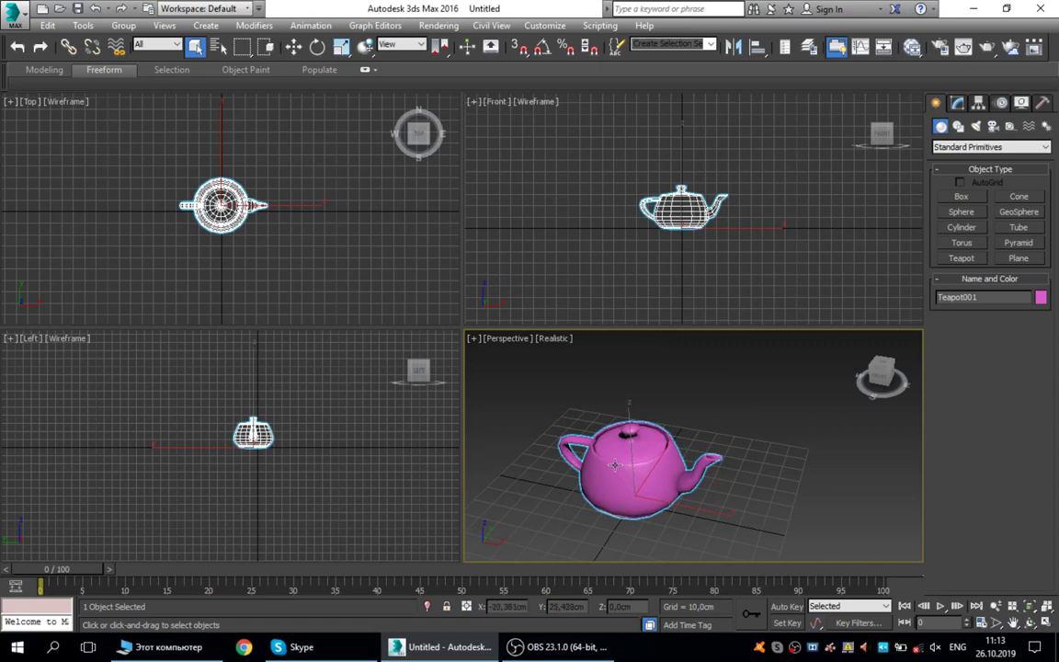
{"action": "middle_click_drag", "start_coordinate": [624, 468], "coordinate": [669, 462], "text": "alt"}
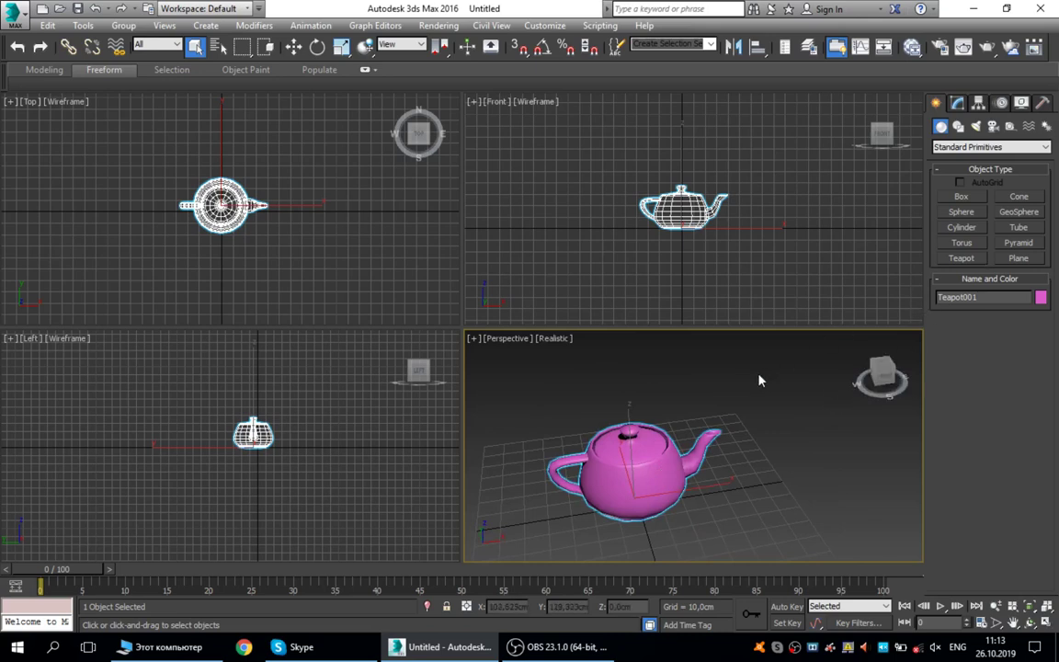
- Replace the teapot with a new one drawn near the grid center in the Perspective view
{"action": "key", "text": "Delete"}
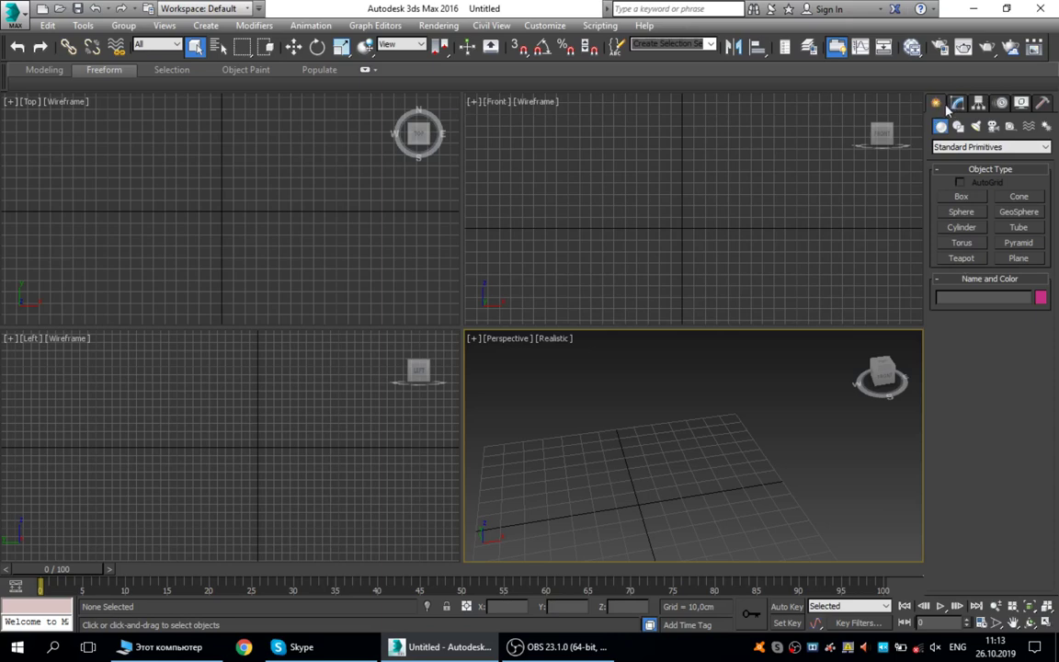
{"action": "left_click", "coordinate": [956, 259]}
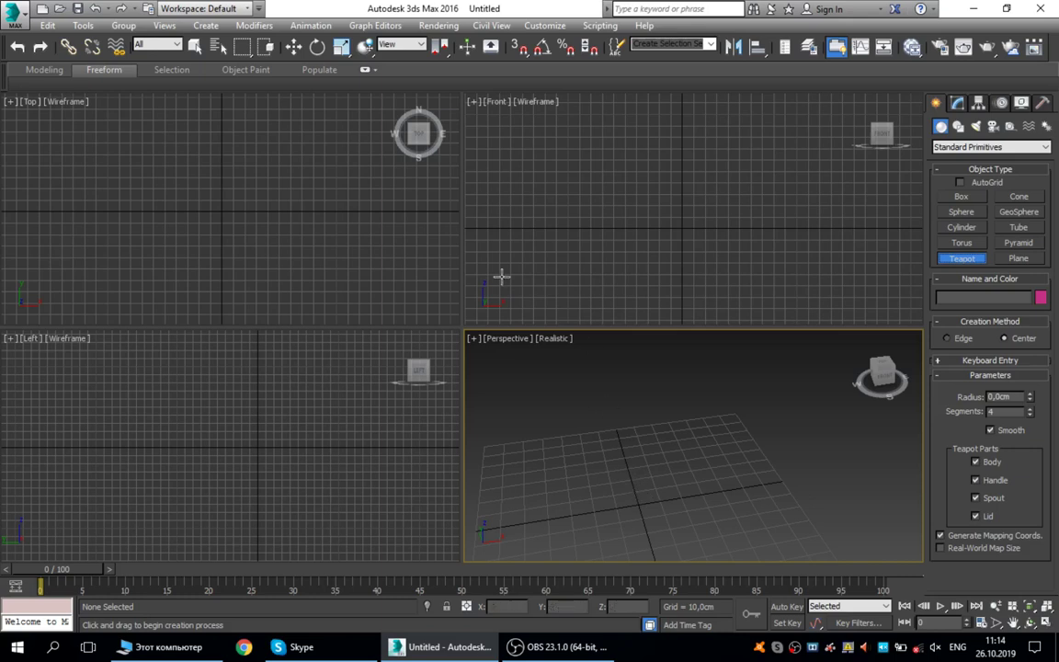
{"action": "left_click_drag", "start_coordinate": [640, 492], "coordinate": [686, 503]}
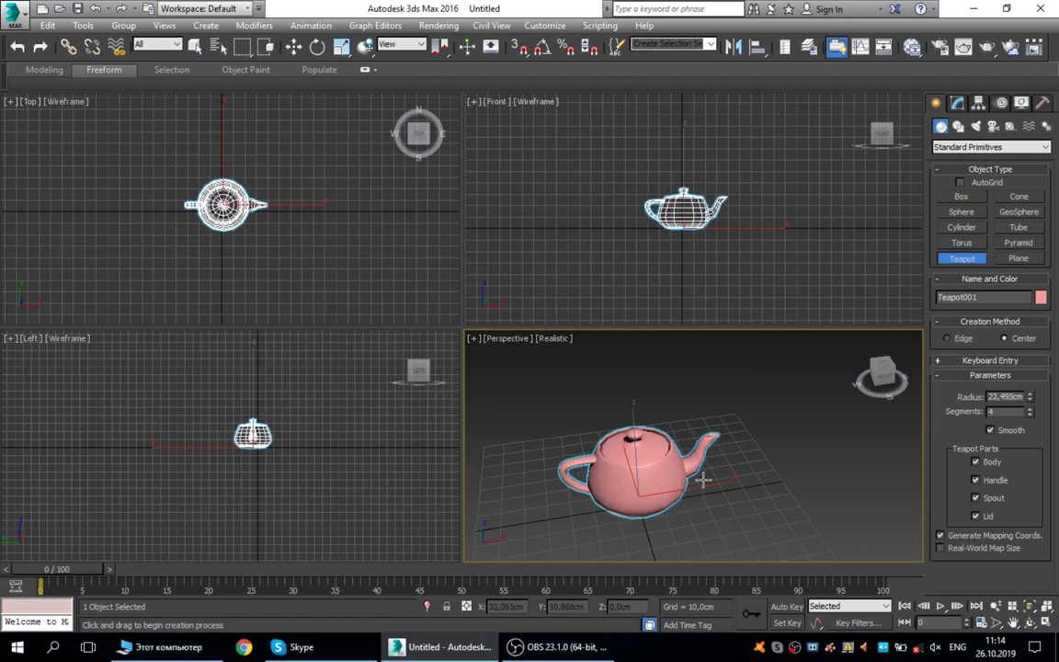
- Delete the current teapot and draw another with a radius of about 27 cm in the Perspective view
{"action": "left_click", "coordinate": [974, 265]}
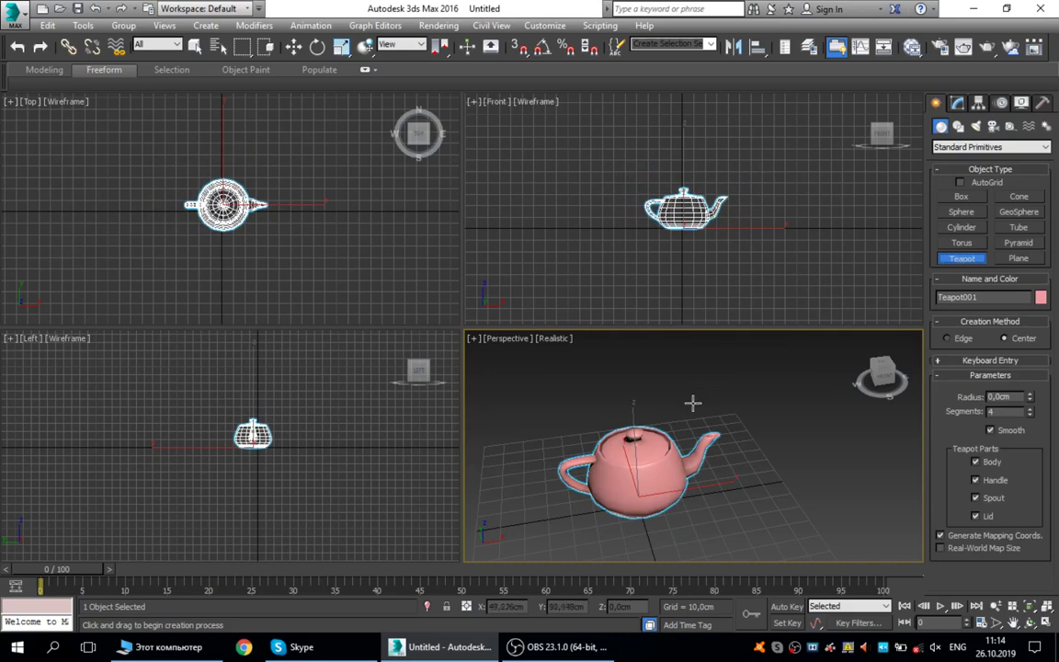
{"action": "key", "text": "Delete"}
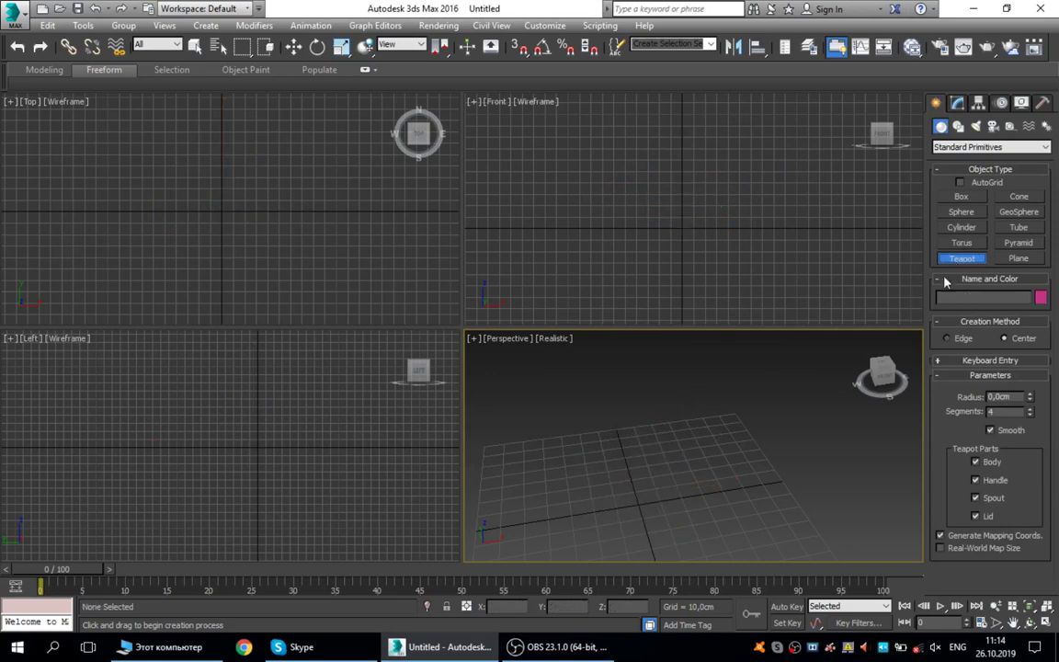
{"action": "left_click_drag", "start_coordinate": [637, 497], "coordinate": [675, 494]}
{"action": "right_click", "coordinate": [653, 455]}
{"action": "right_click", "coordinate": [648, 468]}
{"action": "left_click_drag", "start_coordinate": [634, 457], "coordinate": [662, 489]}
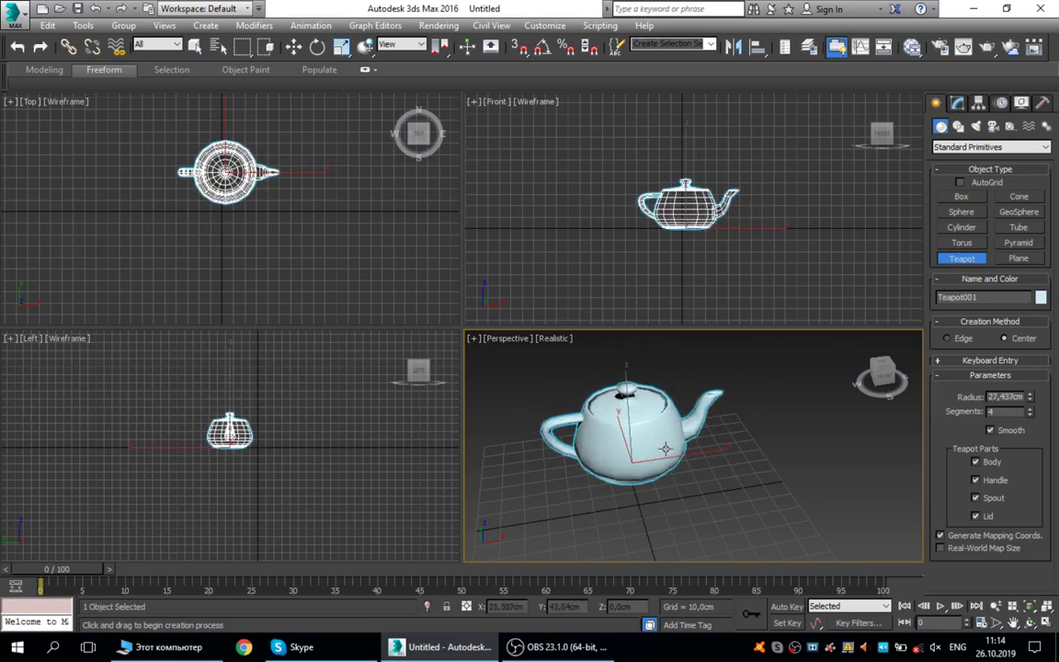
{"action": "right_click", "coordinate": [668, 454]}
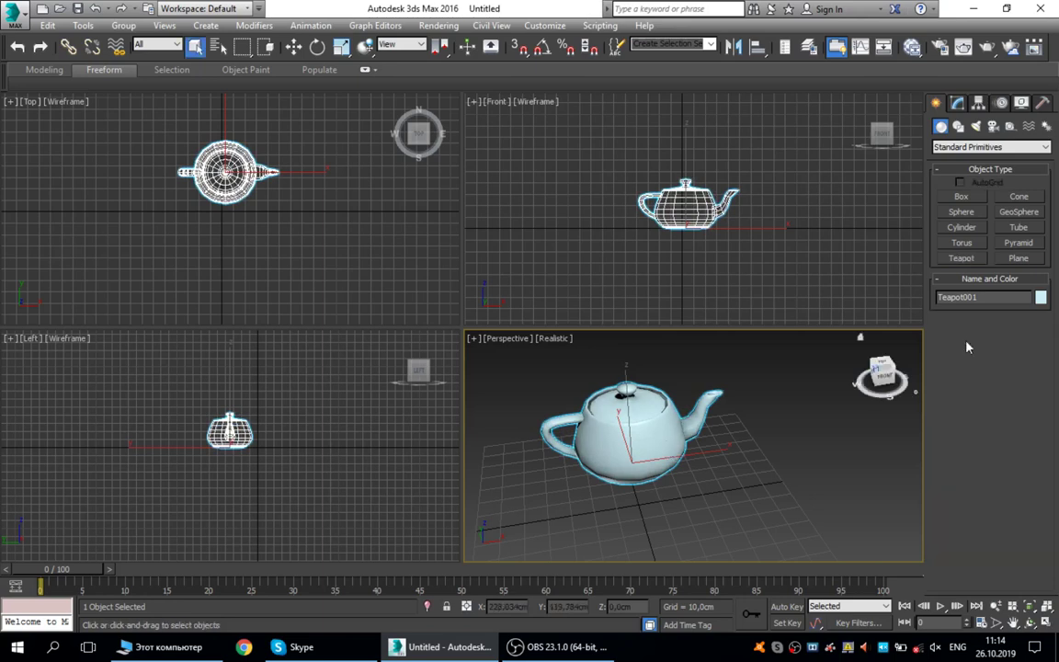
{"action": "left_click", "coordinate": [972, 260]}
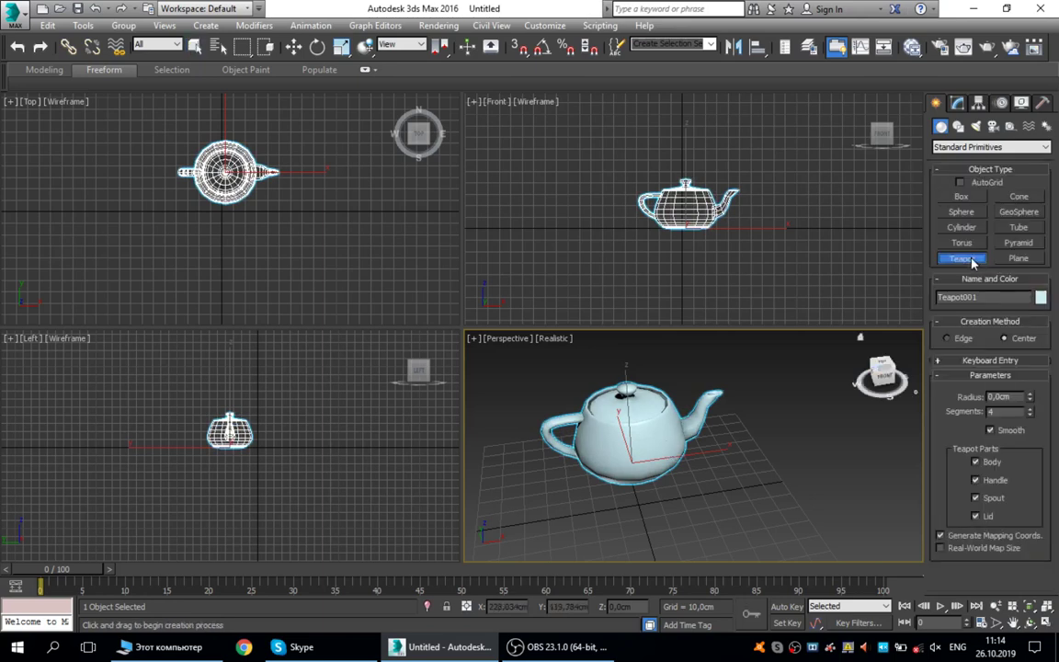
{"action": "right_click", "coordinate": [818, 385]}
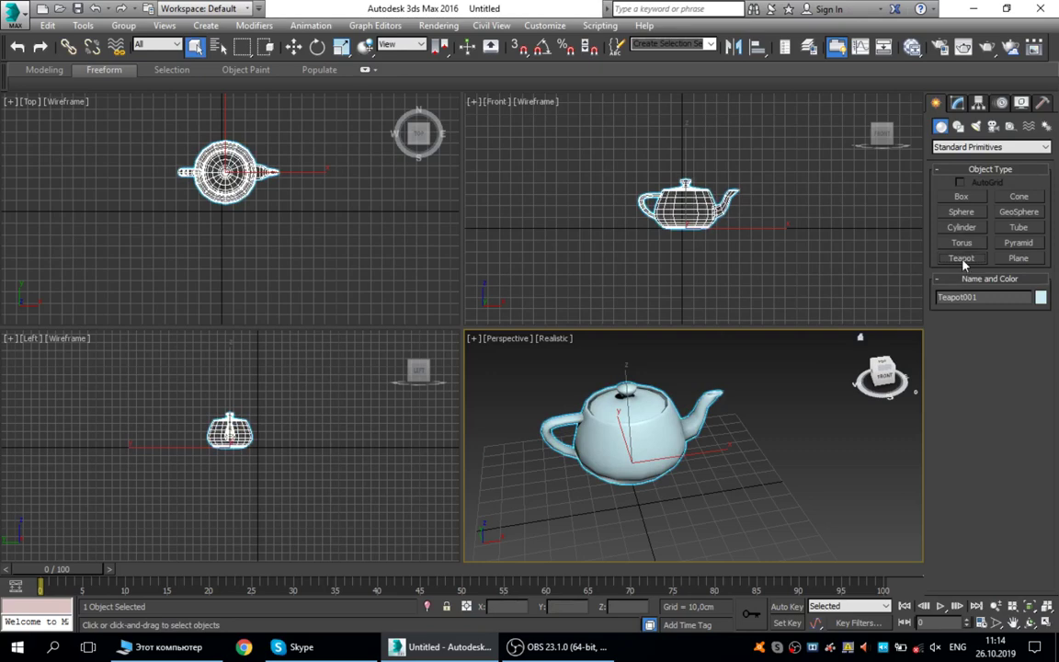
{"action": "left_click", "coordinate": [960, 259]}
{"action": "right_click", "coordinate": [776, 399]}
{"action": "left_click", "coordinate": [961, 258]}
{"action": "right_click", "coordinate": [858, 391]}
- Draw several overlapping teapots of different sizes in the Perspective view, one with a radius of about 50 cm
{"action": "left_click", "coordinate": [960, 258]}
{"action": "left_click_drag", "start_coordinate": [703, 441], "coordinate": [828, 531]}
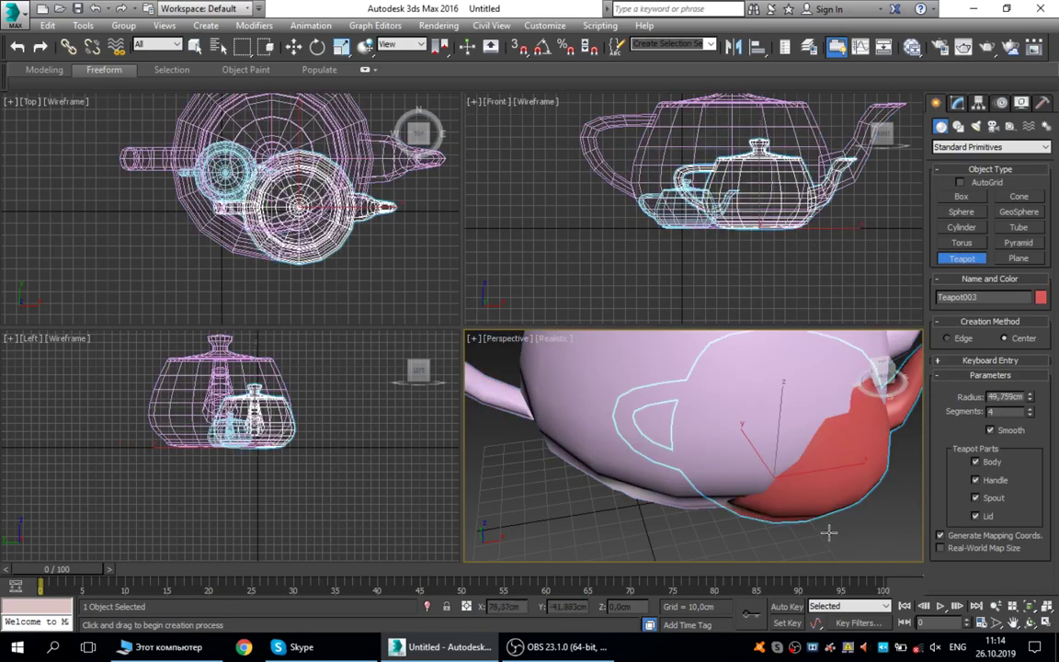
{"action": "left_click_drag", "start_coordinate": [612, 447], "coordinate": [584, 540]}
{"action": "right_click", "coordinate": [726, 529]}
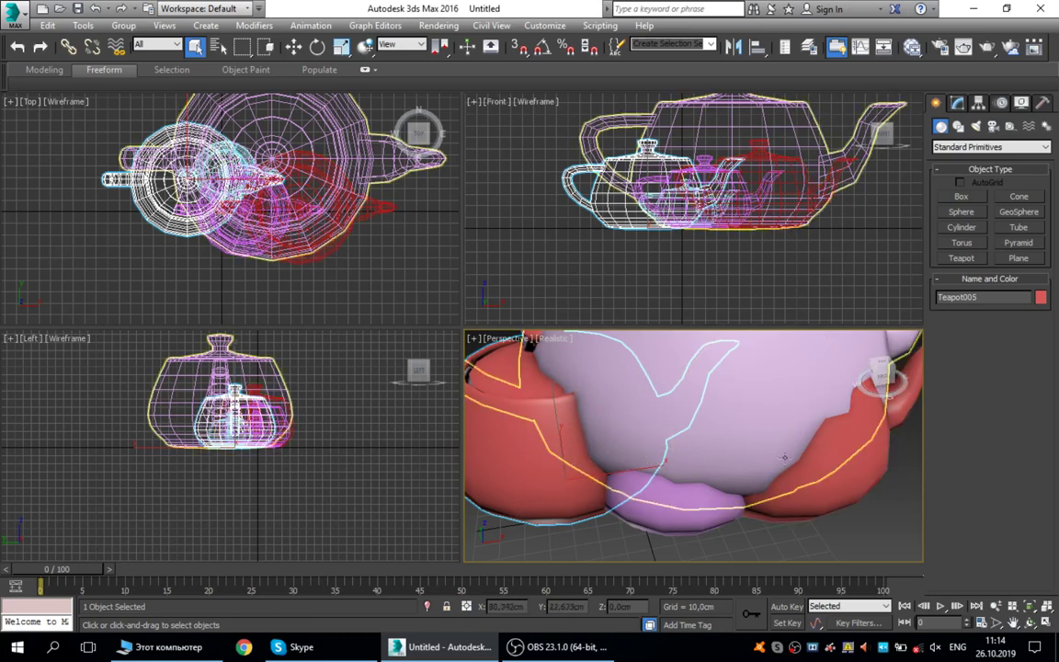
- Delete the red teapot near the spout side of the large teapot in the Perspective view
{"action": "left_click", "coordinate": [864, 527]}
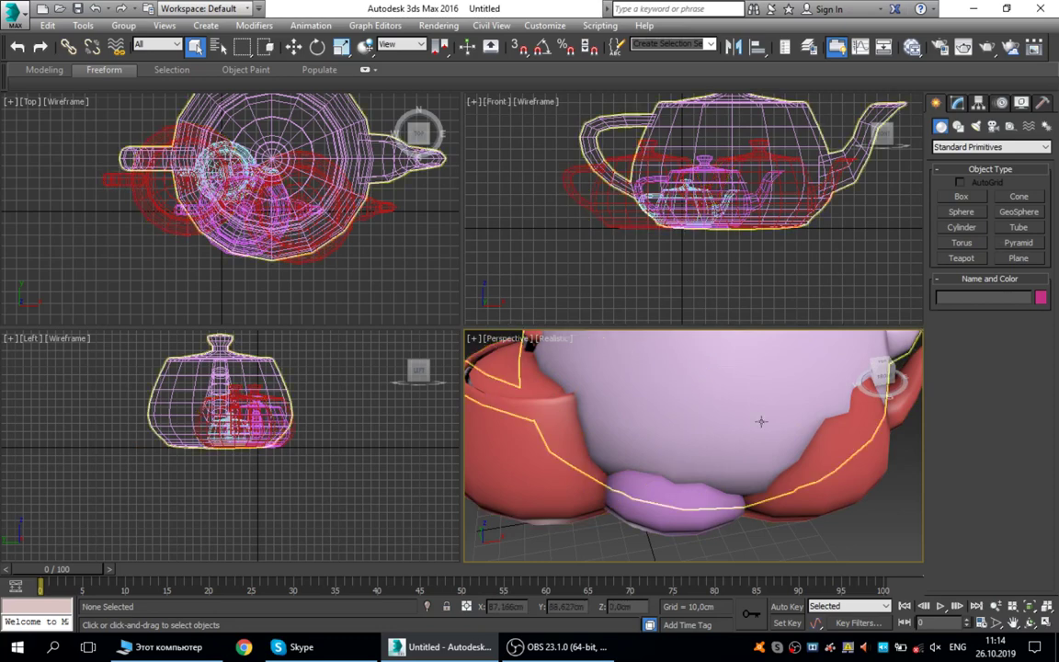
{"action": "left_click", "coordinate": [855, 427]}
{"action": "left_click", "coordinate": [848, 480]}
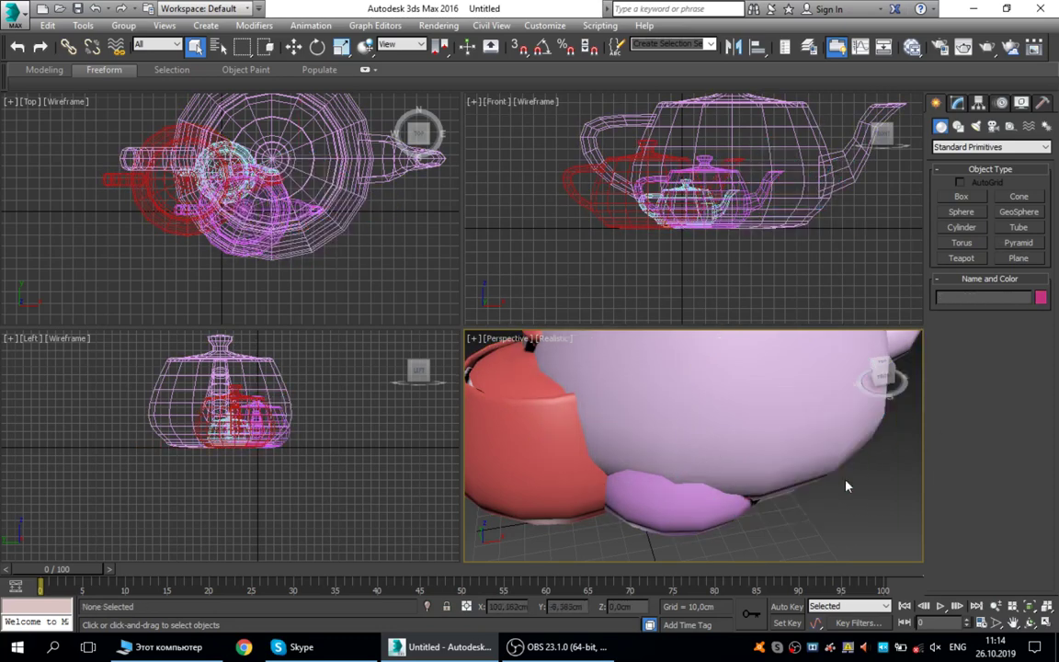
- Undo the deletion and all teapot creations to clear the scene
{"action": "key", "text": "ctrl+z"}
{"action": "key", "text": "ctrl+z"}
{"action": "key", "text": "ctrl+z"}
{"action": "key", "text": "ctrl+z"}
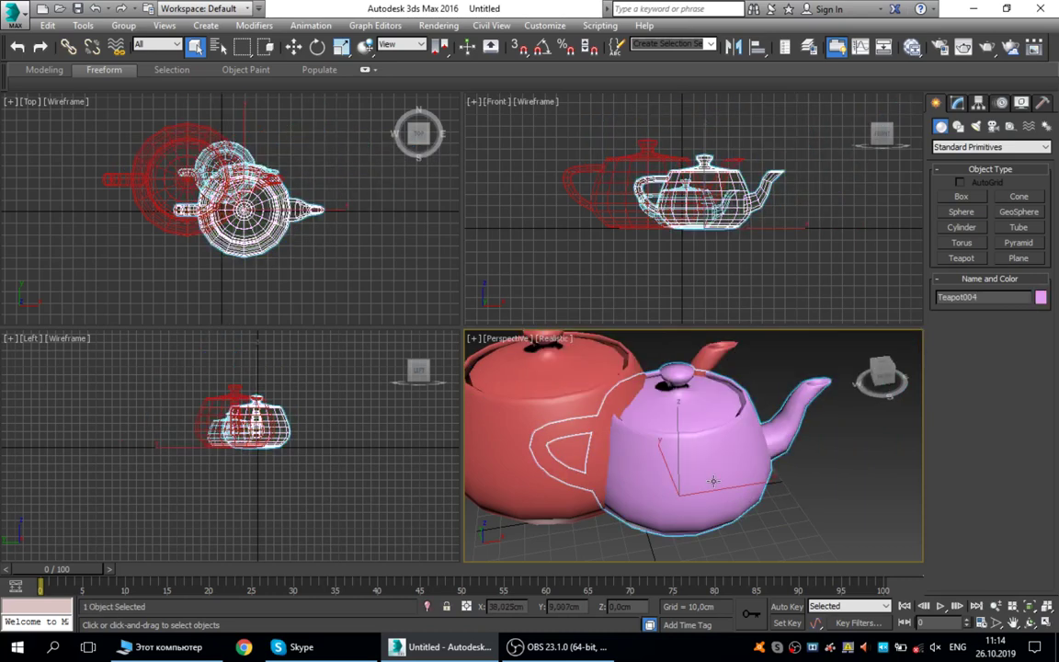
{"action": "key", "text": "ctrl+z"}
{"action": "key", "text": "ctrl+z"}
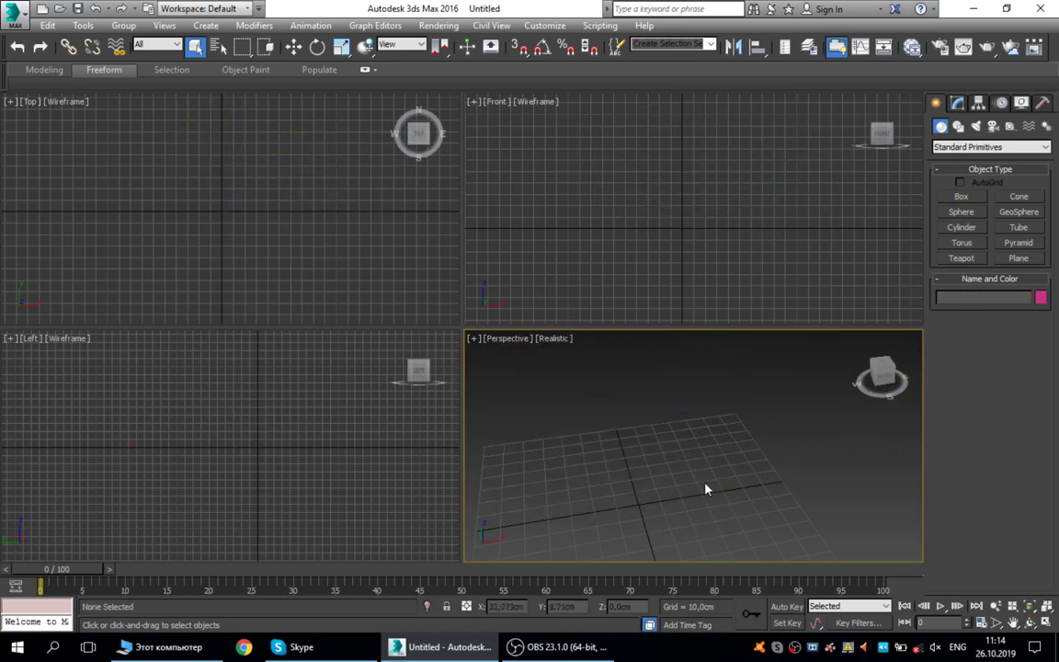
- Draw a teapot with a radius of about 26 cm in the Perspective view and delete it
{"action": "left_click", "coordinate": [961, 259]}
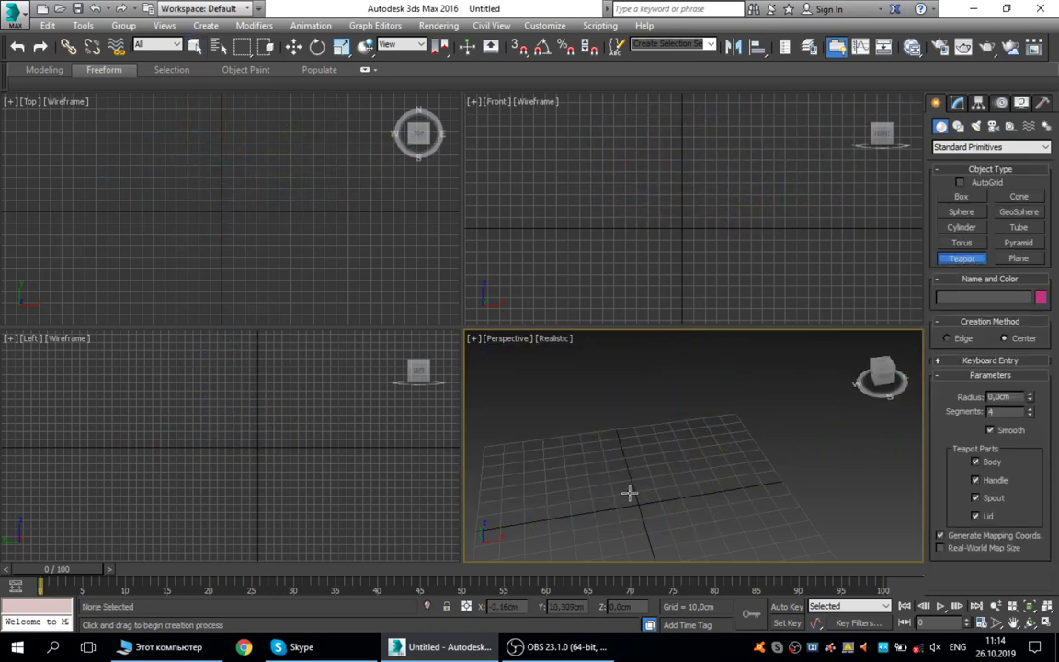
{"action": "left_click_drag", "start_coordinate": [629, 492], "coordinate": [659, 523]}
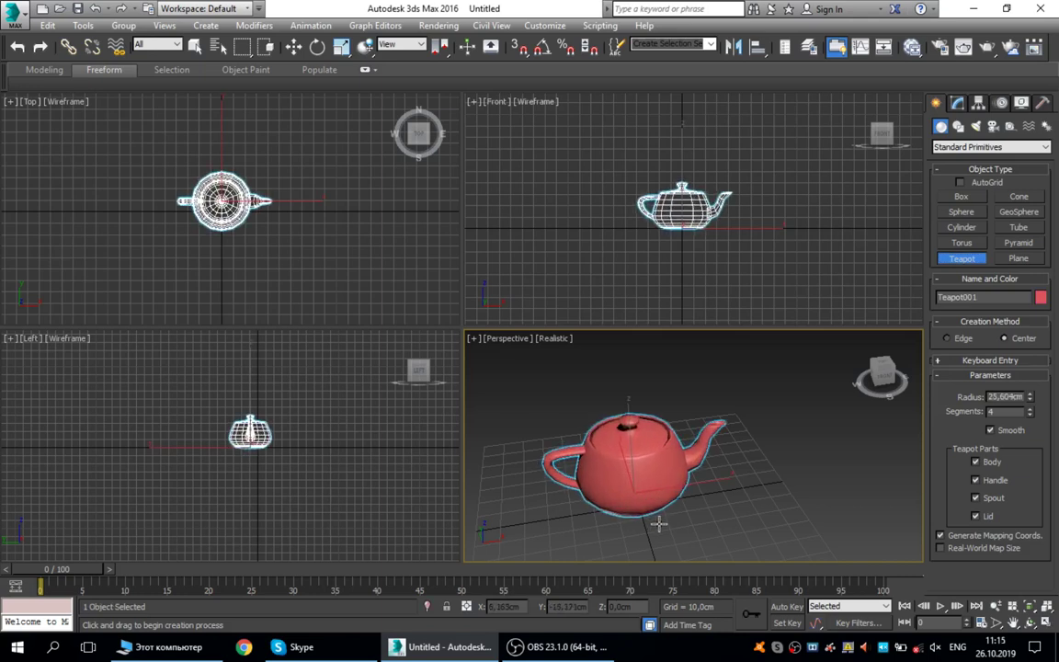
{"action": "right_click", "coordinate": [666, 404]}
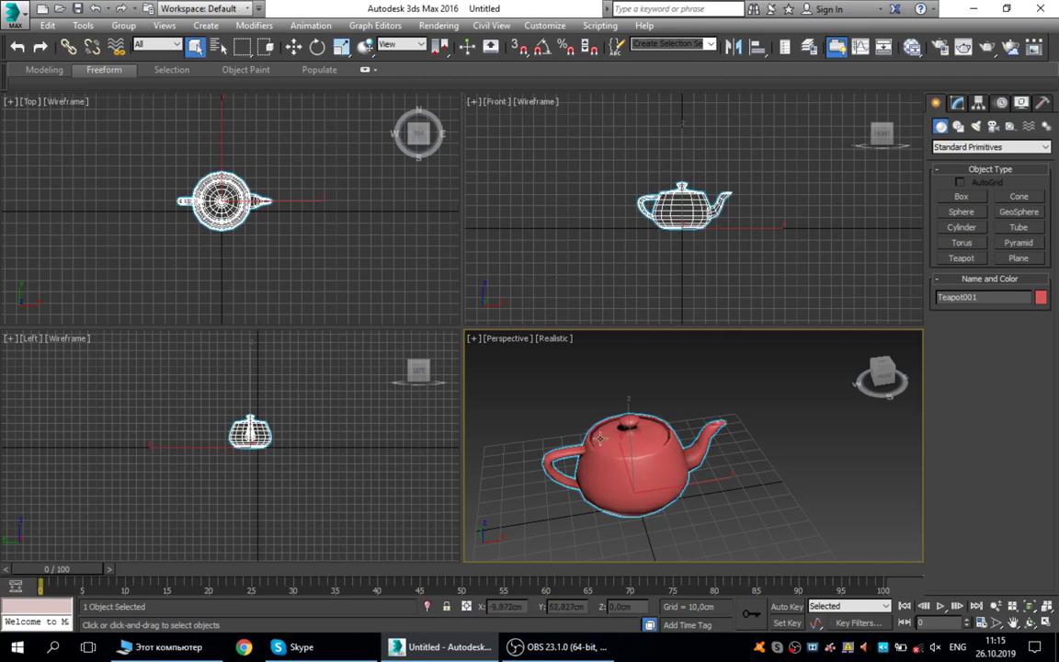
{"action": "key", "text": "Delete"}
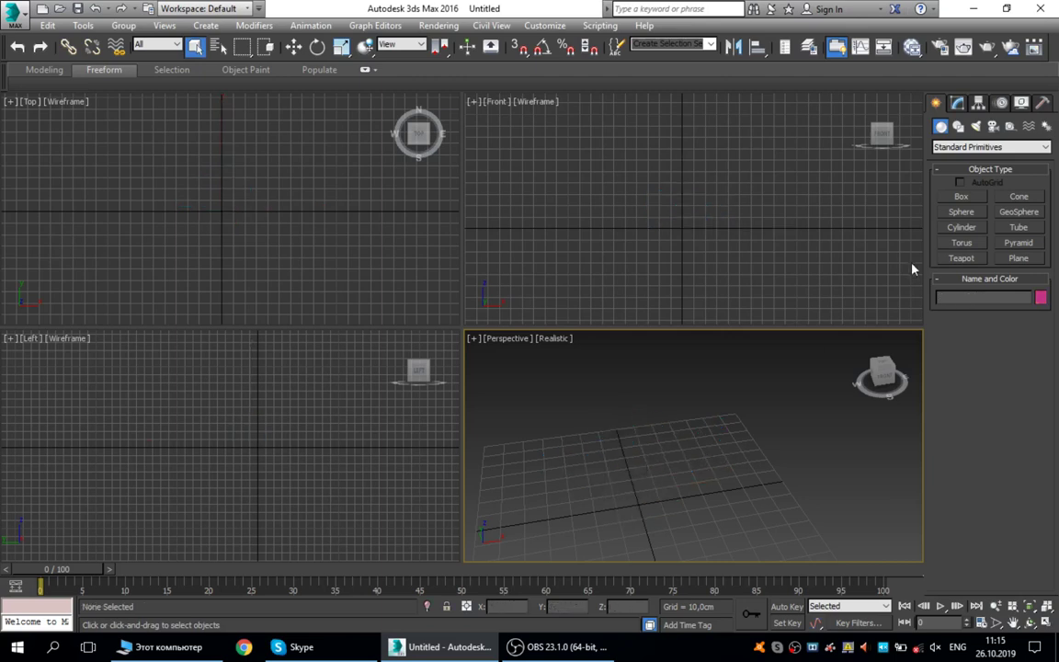
- Draw a teapot with a radius of about 28 cm and a second one beside it, and undo both
{"action": "left_click", "coordinate": [969, 263]}
{"action": "left_click_drag", "start_coordinate": [644, 465], "coordinate": [674, 496]}
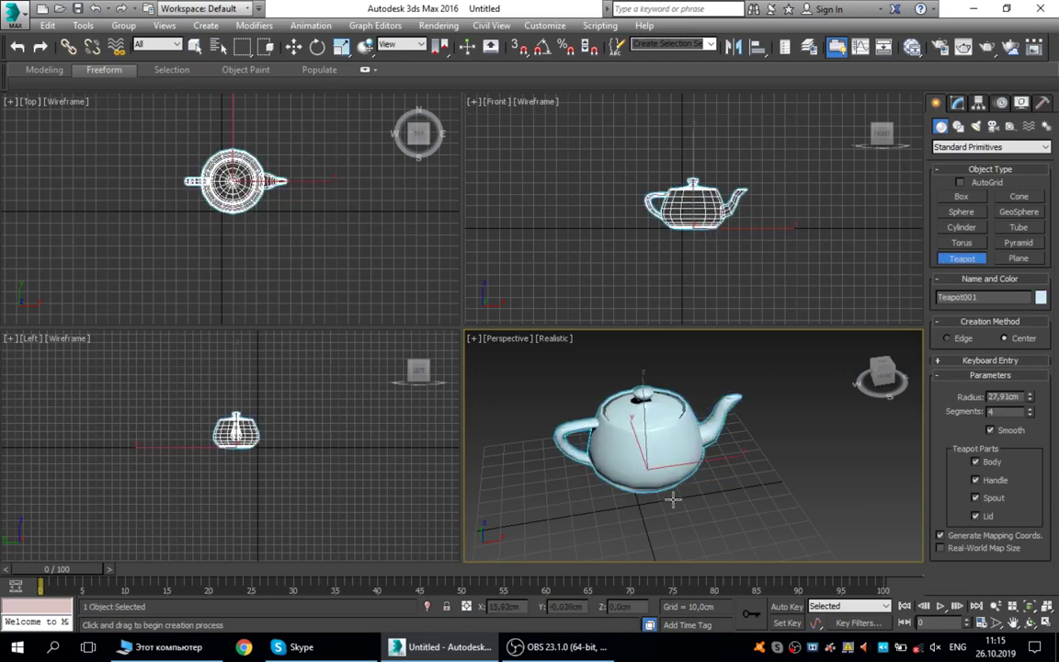
{"action": "right_click", "coordinate": [771, 493]}
{"action": "left_click", "coordinate": [961, 258]}
{"action": "left_click_drag", "start_coordinate": [744, 415], "coordinate": [757, 464]}
{"action": "right_click", "coordinate": [766, 419]}
{"action": "key", "text": "ctrl+z"}
{"action": "key", "text": "ctrl+z"}
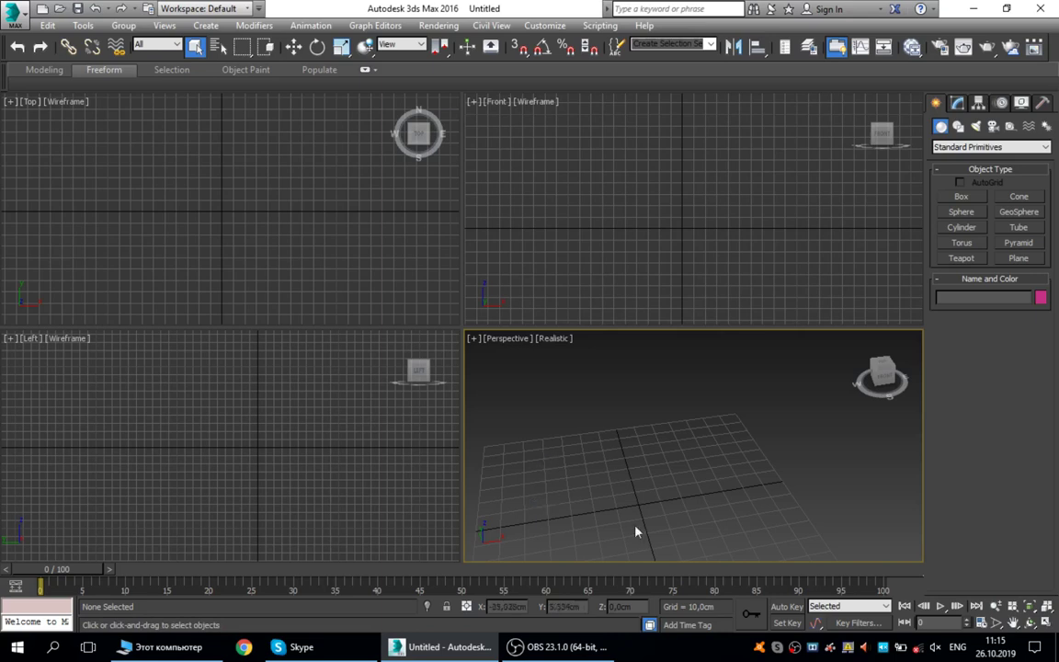
- Create a single teapot near the grid center in the Perspective view and end the Teapot tool
{"action": "left_click", "coordinate": [962, 259]}
{"action": "left_click_drag", "start_coordinate": [618, 474], "coordinate": [671, 503]}
{"action": "right_click", "coordinate": [671, 503]}
{"action": "middle_click_drag", "start_coordinate": [671, 503], "coordinate": [686, 493]}
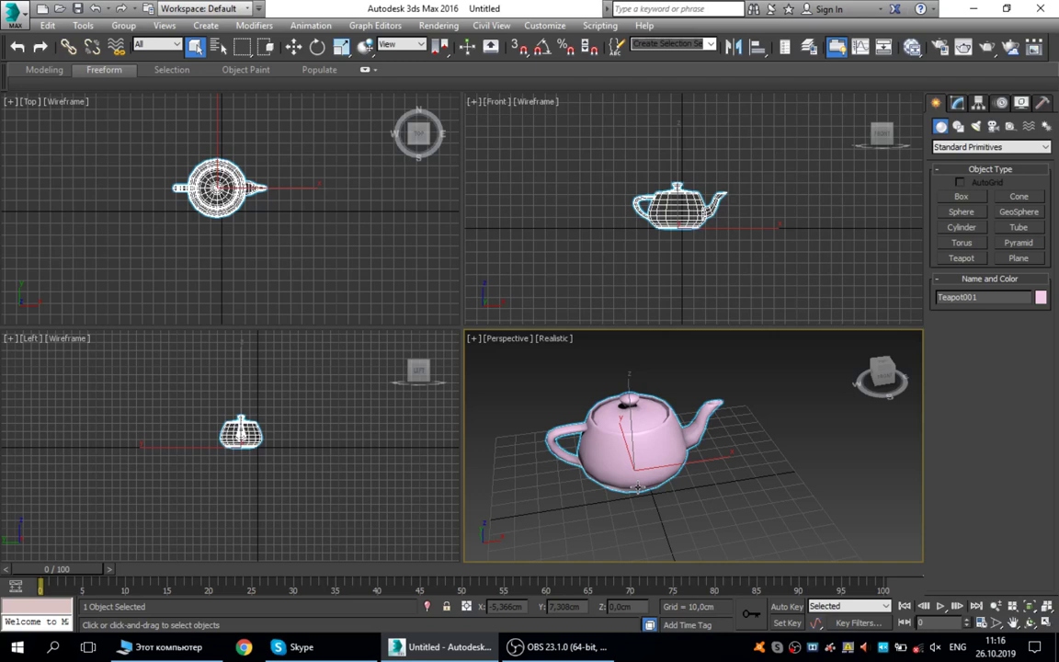
{"action": "left_click", "coordinate": [594, 633]}
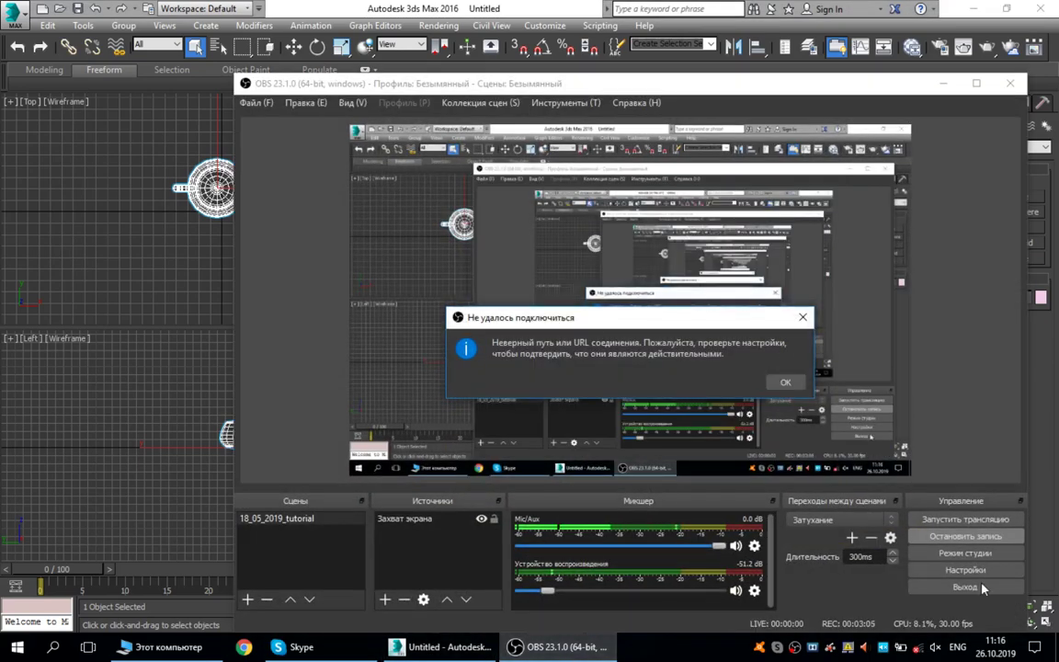
{"action": "left_click", "coordinate": [783, 382]}
{"action": "left_click", "coordinate": [533, 65]}
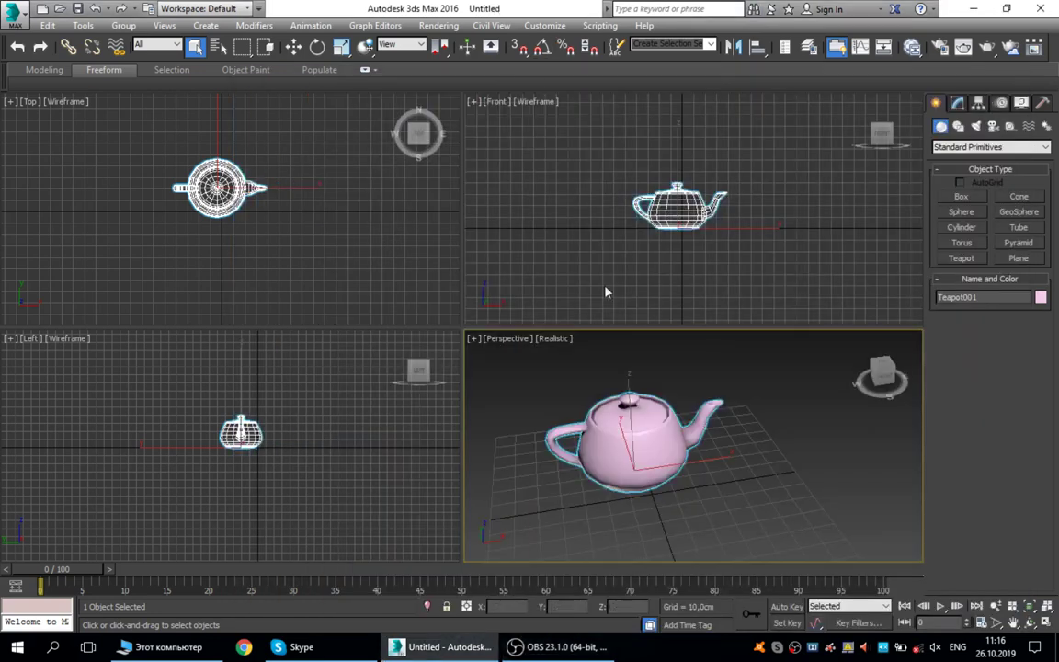
{"action": "mouse_move", "coordinate": [513, 649]}
{"action": "key", "text": "F1"}
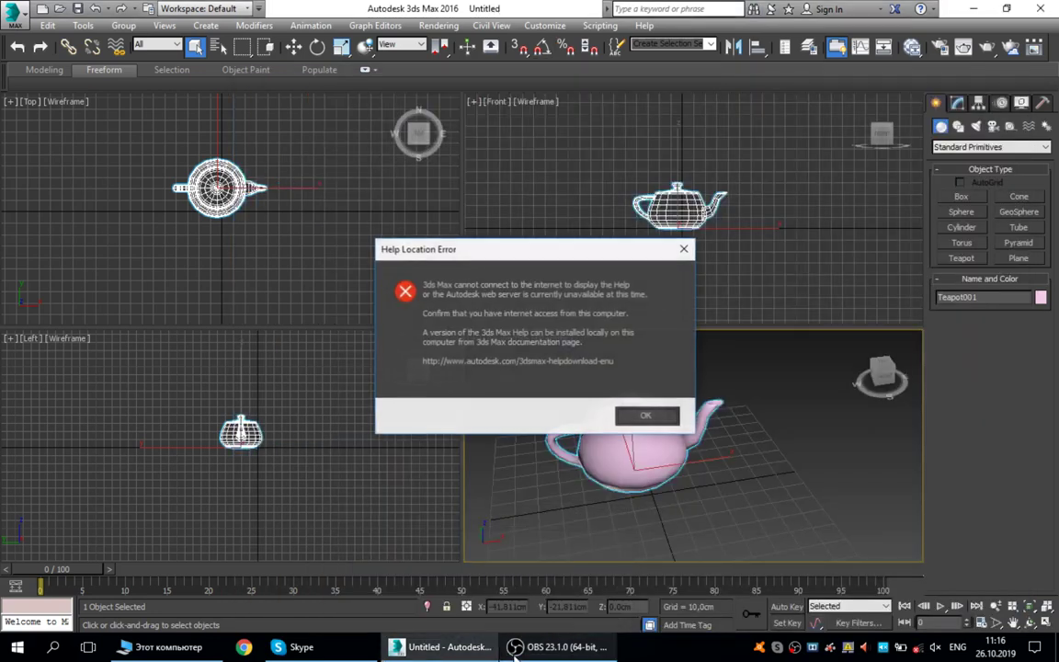
{"action": "key", "text": "Return"}
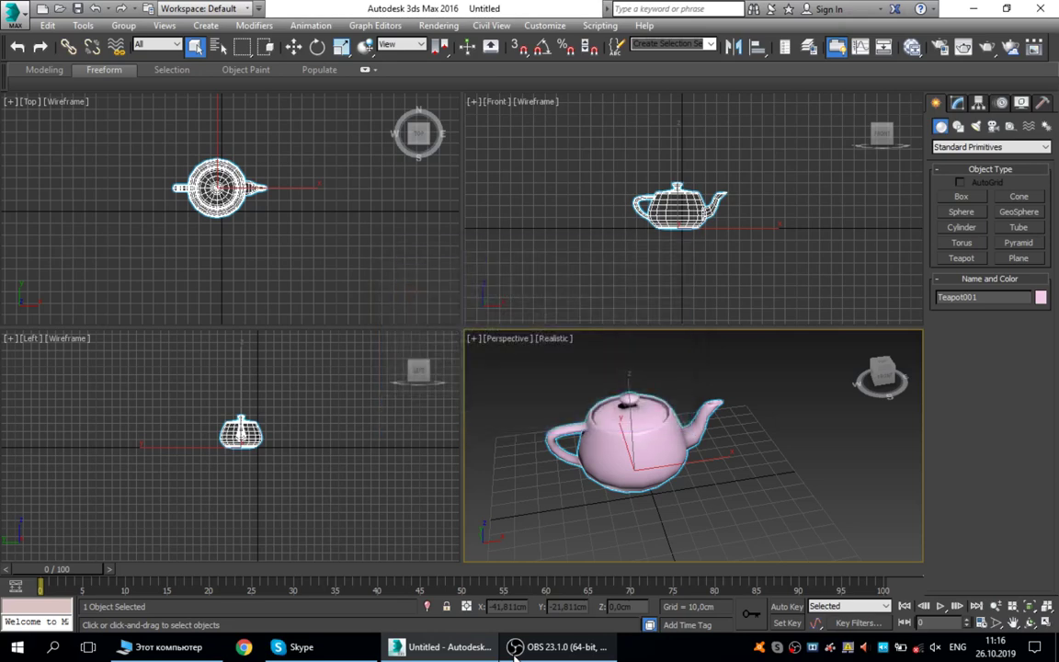
{"action": "left_click", "coordinate": [515, 647]}
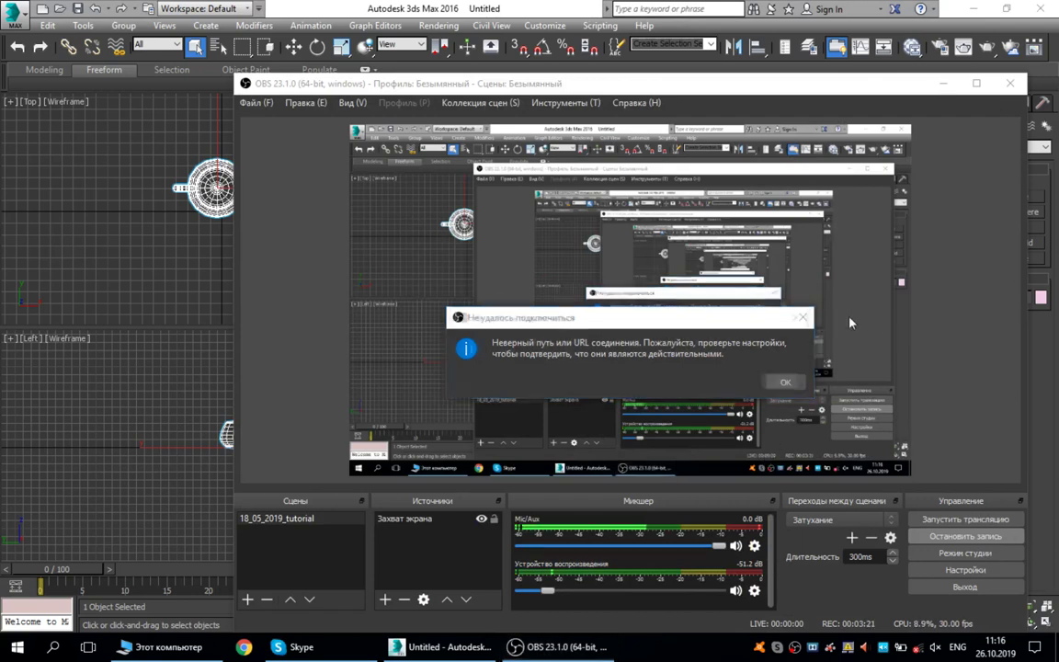
{"action": "left_click", "coordinate": [786, 382]}
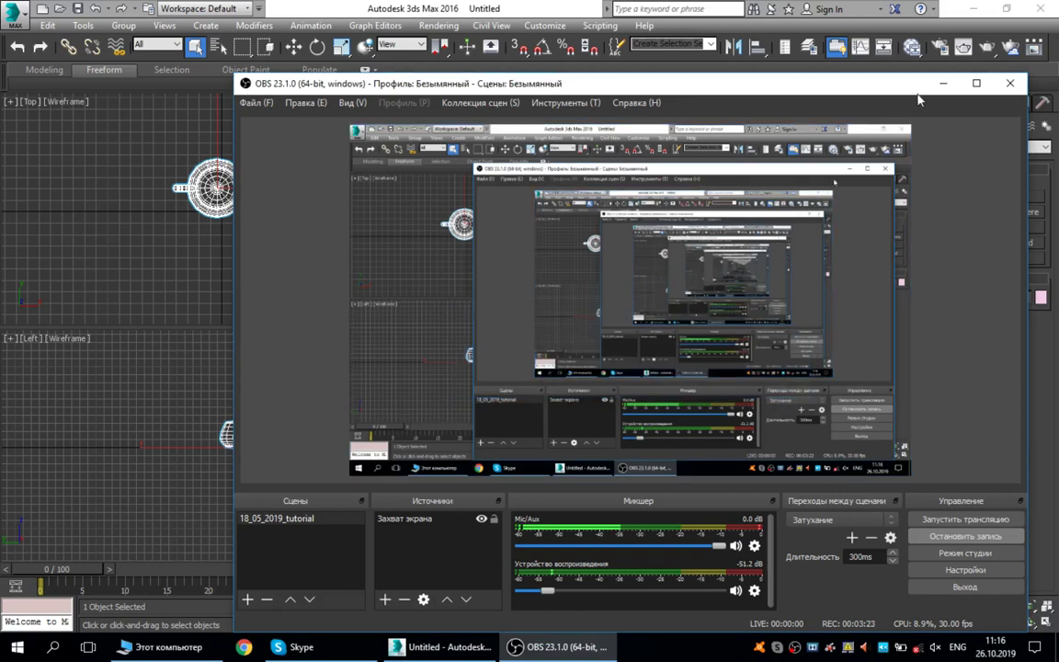
{"action": "left_click", "coordinate": [848, 72]}
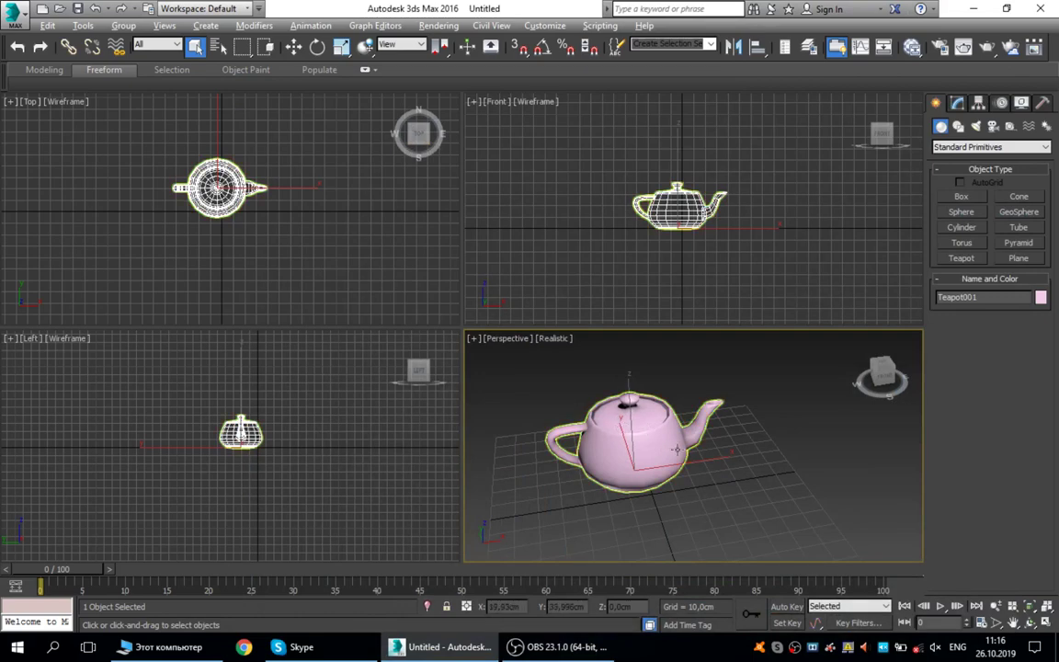
- Examine the teapot in the Perspective view from several angles and distances by orbiting, zooming and panning
{"action": "middle_click_drag", "start_coordinate": [676, 449], "coordinate": [874, 475], "text": "alt"}
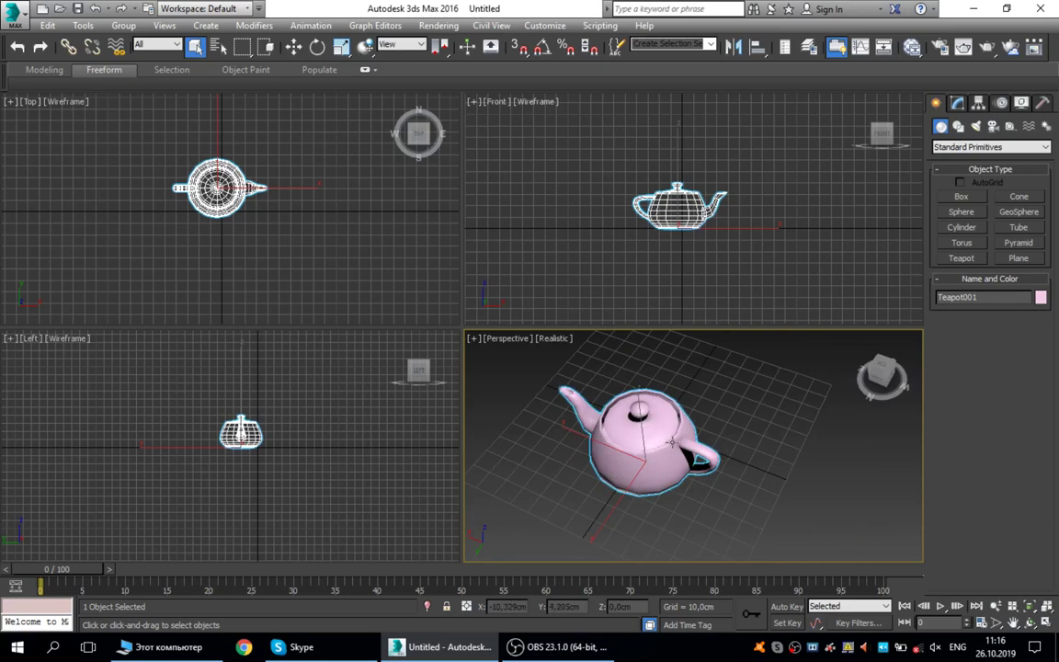
{"action": "scroll", "coordinate": [672, 442], "scroll_direction": "down", "scroll_amount": 10}
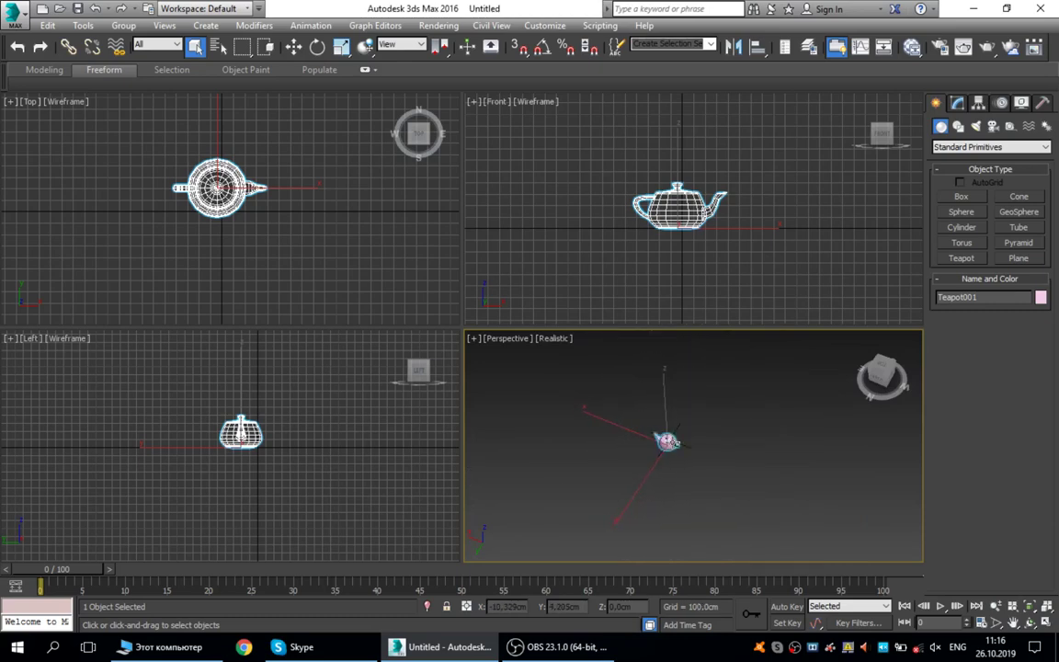
{"action": "scroll", "coordinate": [672, 442], "scroll_direction": "up", "scroll_amount": 10}
{"action": "scroll", "coordinate": [672, 442], "scroll_direction": "down", "scroll_amount": 5}
{"action": "scroll", "coordinate": [674, 444], "scroll_direction": "up", "scroll_amount": 3}
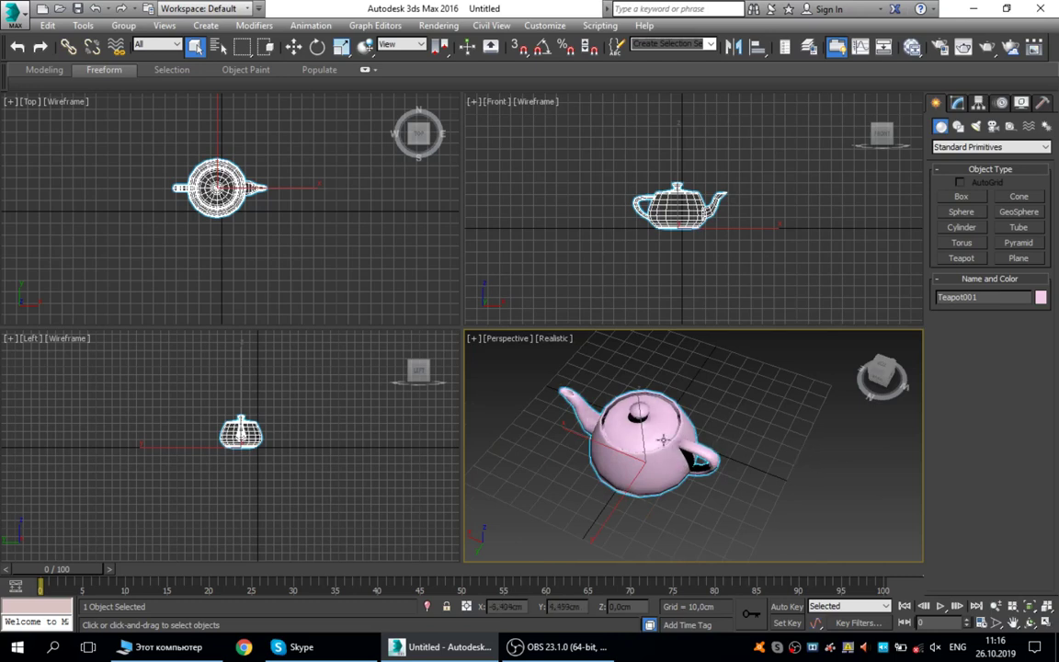
{"action": "scroll", "coordinate": [662, 440], "scroll_direction": "up", "scroll_amount": 3}
{"action": "middle_click_drag", "start_coordinate": [662, 440], "coordinate": [716, 432]}
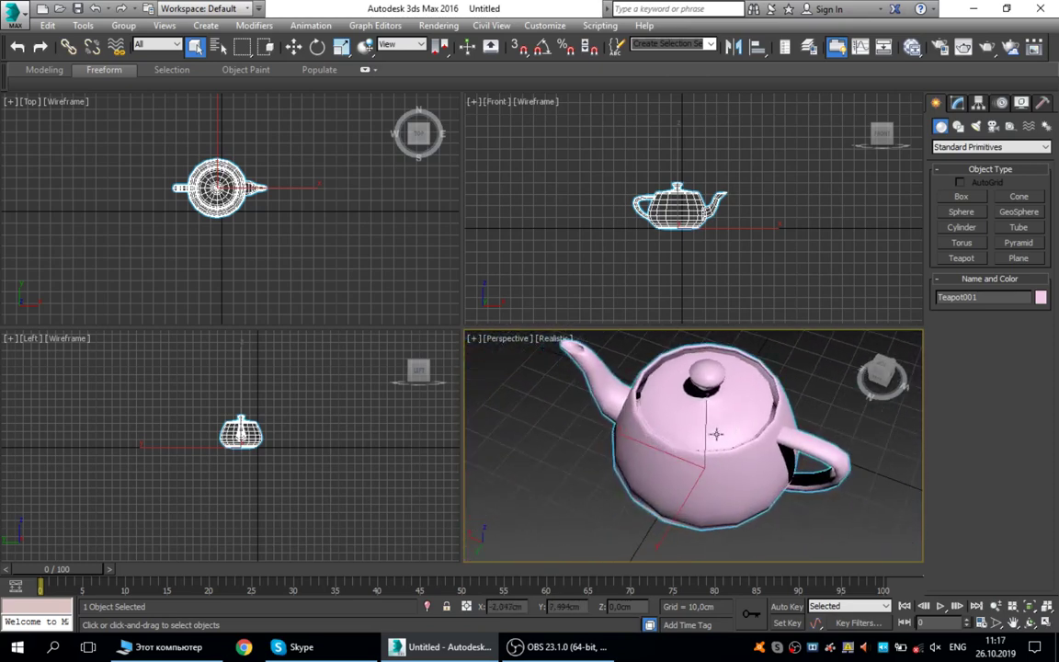
{"action": "scroll", "coordinate": [716, 433], "scroll_direction": "down", "scroll_amount": 4}
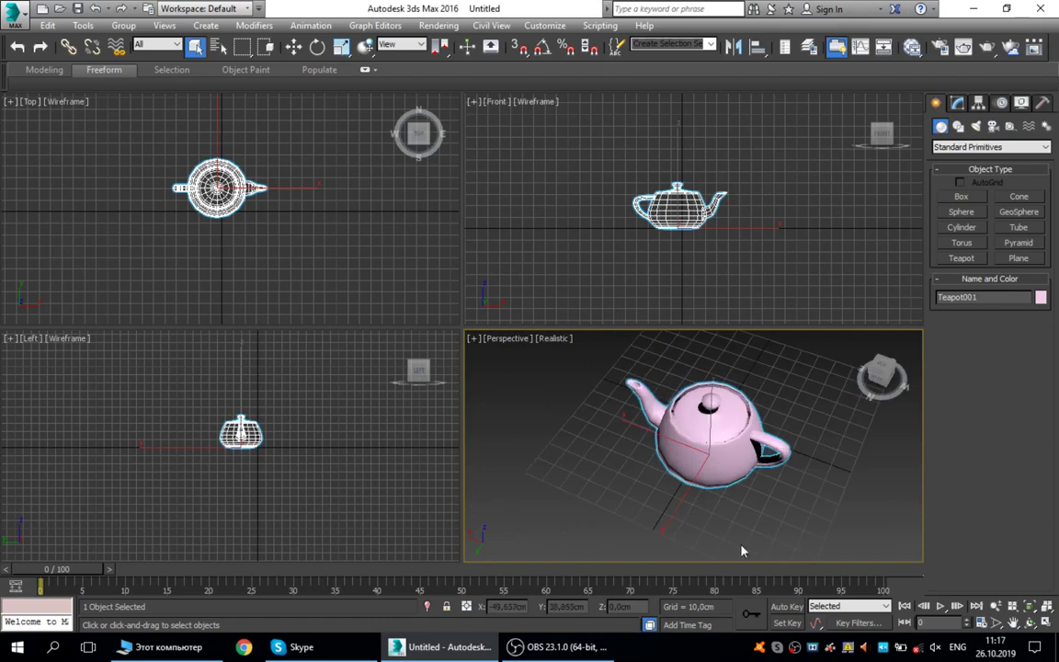
{"action": "middle_click_drag", "start_coordinate": [682, 387], "coordinate": [611, 492], "text": "alt"}
{"action": "scroll", "coordinate": [729, 436], "scroll_direction": "down", "scroll_amount": 3}
{"action": "scroll", "coordinate": [729, 436], "scroll_direction": "up", "scroll_amount": 4}
{"action": "scroll", "coordinate": [728, 436], "scroll_direction": "down", "scroll_amount": 2}
{"action": "scroll", "coordinate": [653, 470], "scroll_direction": "up", "scroll_amount": 3}
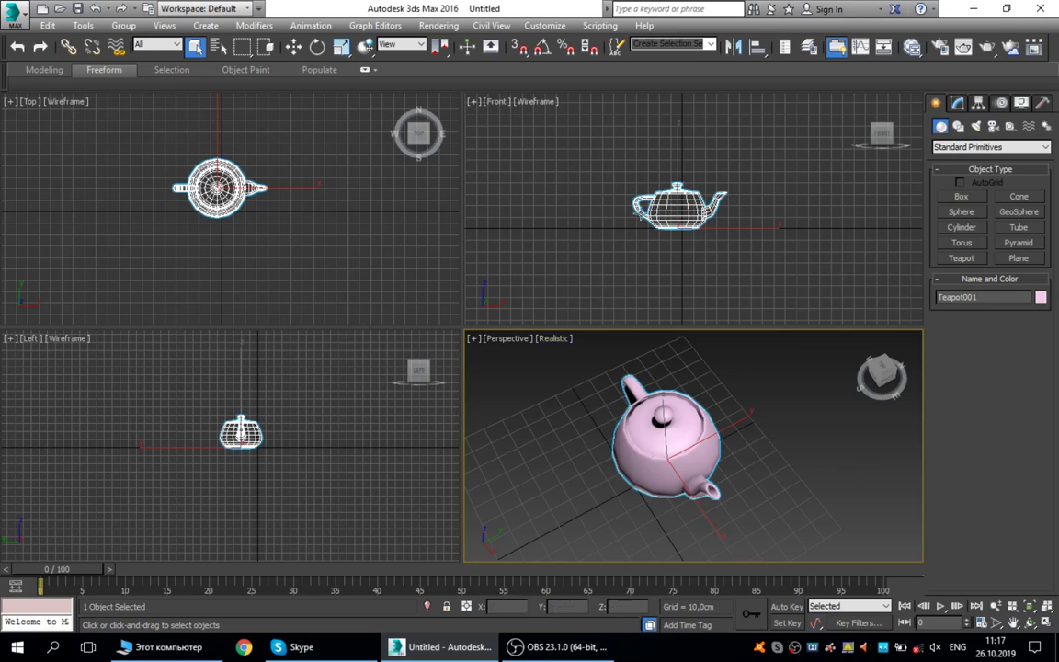
- Maximize the Perspective viewport and orbit around the teapot in the enlarged view
{"action": "left_click", "coordinate": [1046, 624]}
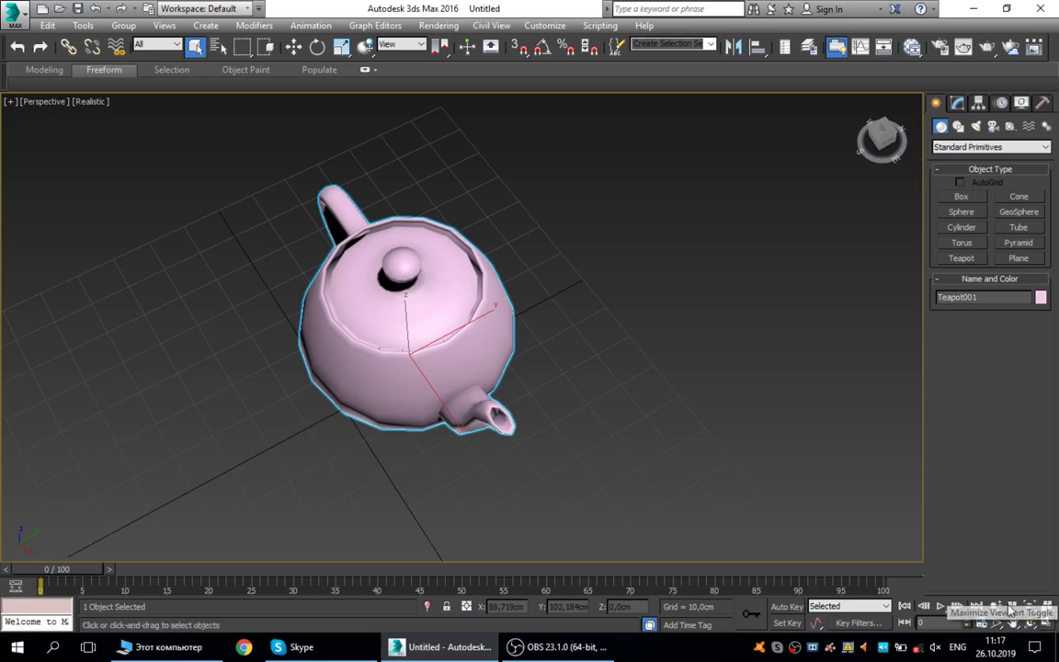
{"action": "middle_click_drag", "start_coordinate": [588, 426], "coordinate": [619, 426], "text": "alt"}
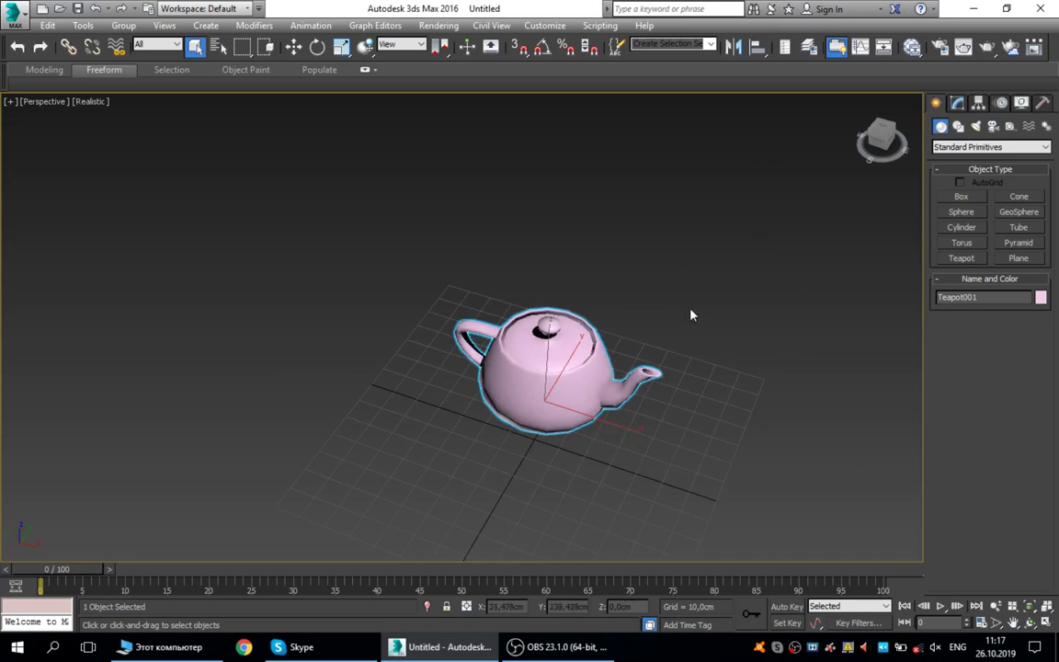
{"action": "middle_click_drag", "start_coordinate": [691, 315], "coordinate": [463, 497], "text": "alt"}
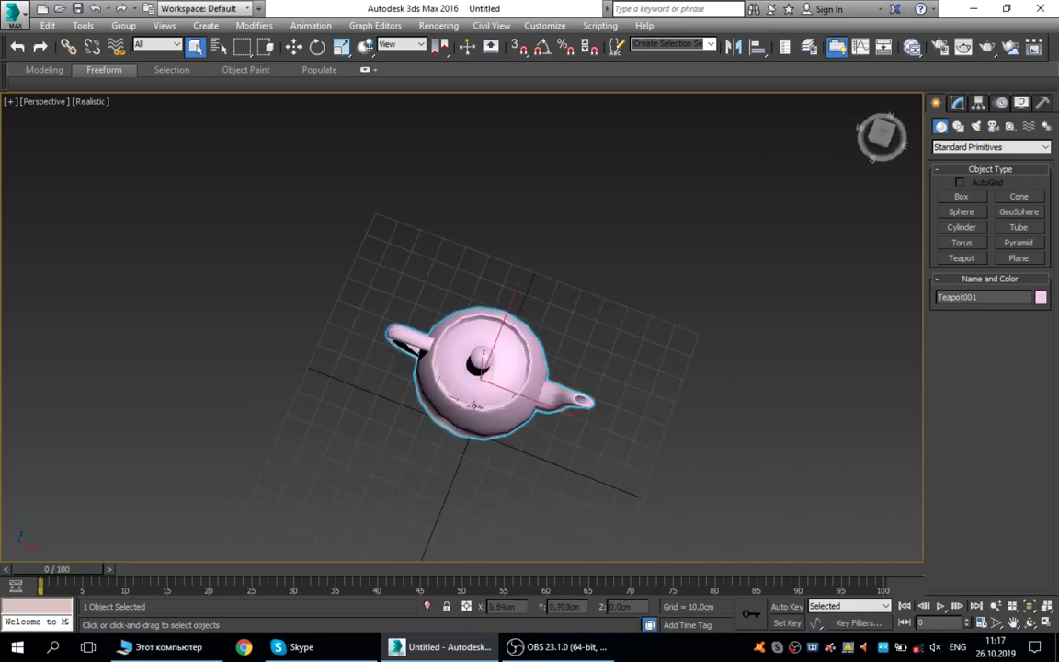
{"action": "middle_click_drag", "start_coordinate": [475, 407], "coordinate": [532, 386], "text": "alt"}
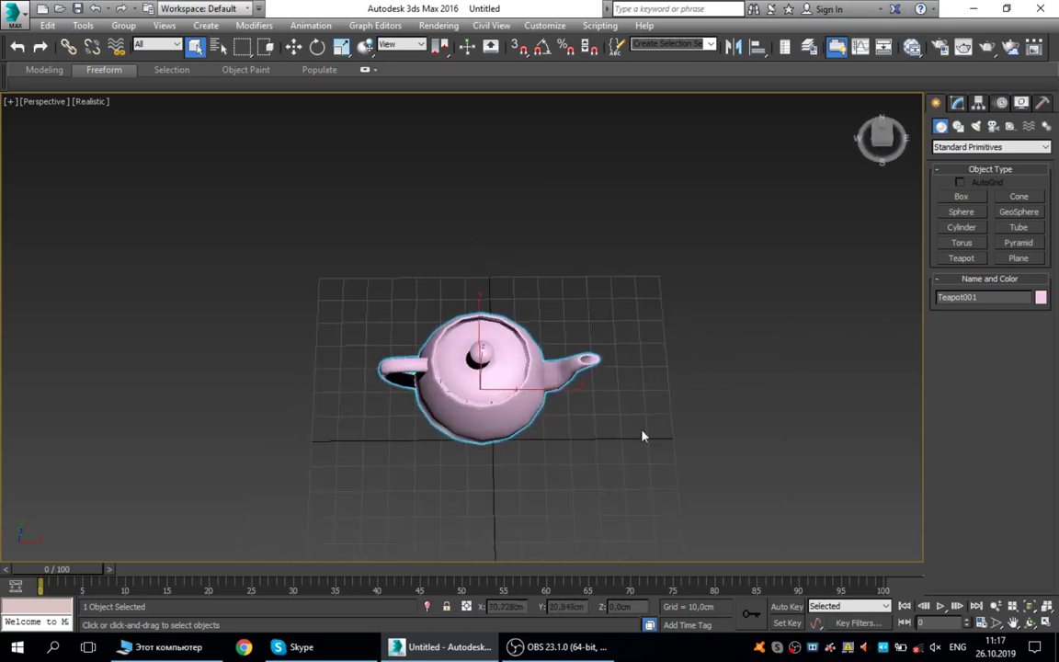
- Replace the teapot with a plane about 113 cm long and 110 cm wide over the grid, and end the Plane tool
{"action": "key", "text": "Delete"}
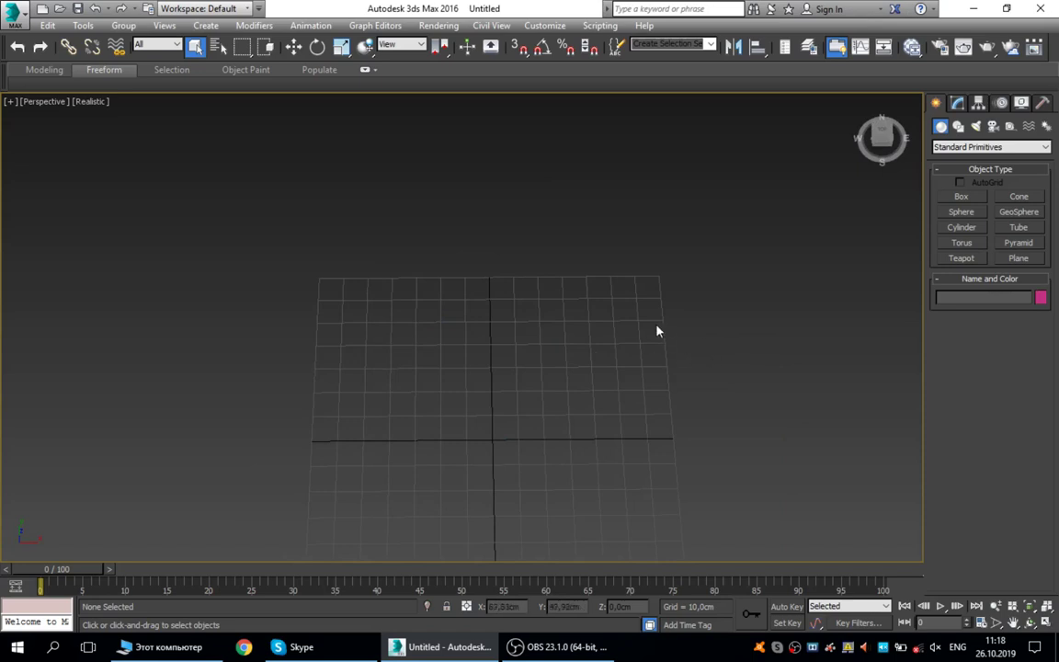
{"action": "left_click", "coordinate": [1017, 261]}
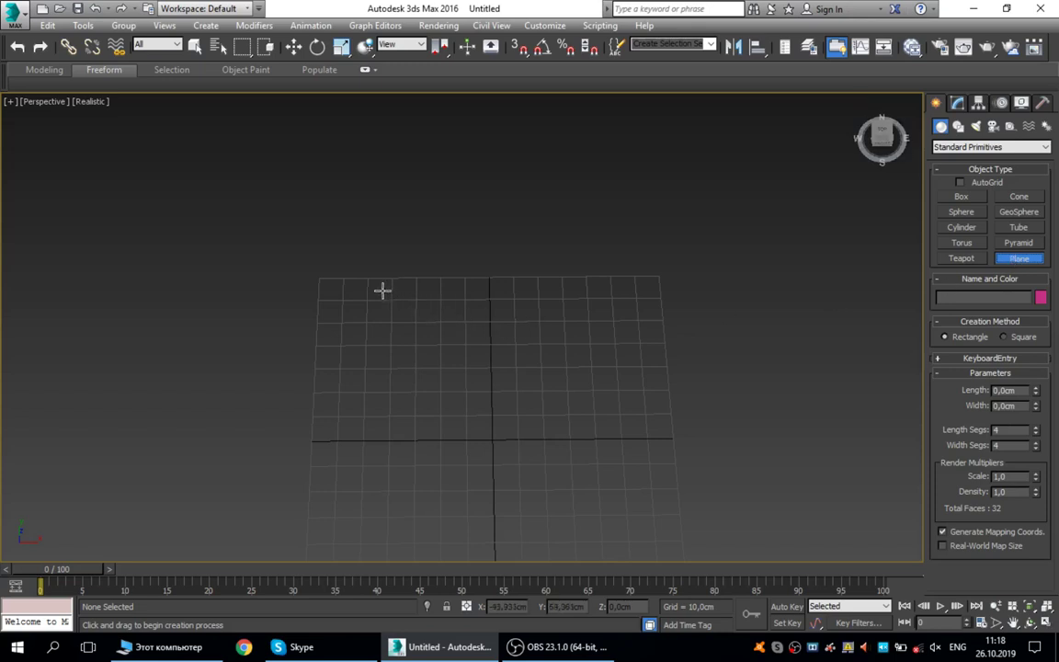
{"action": "left_click_drag", "start_coordinate": [377, 282], "coordinate": [669, 554]}
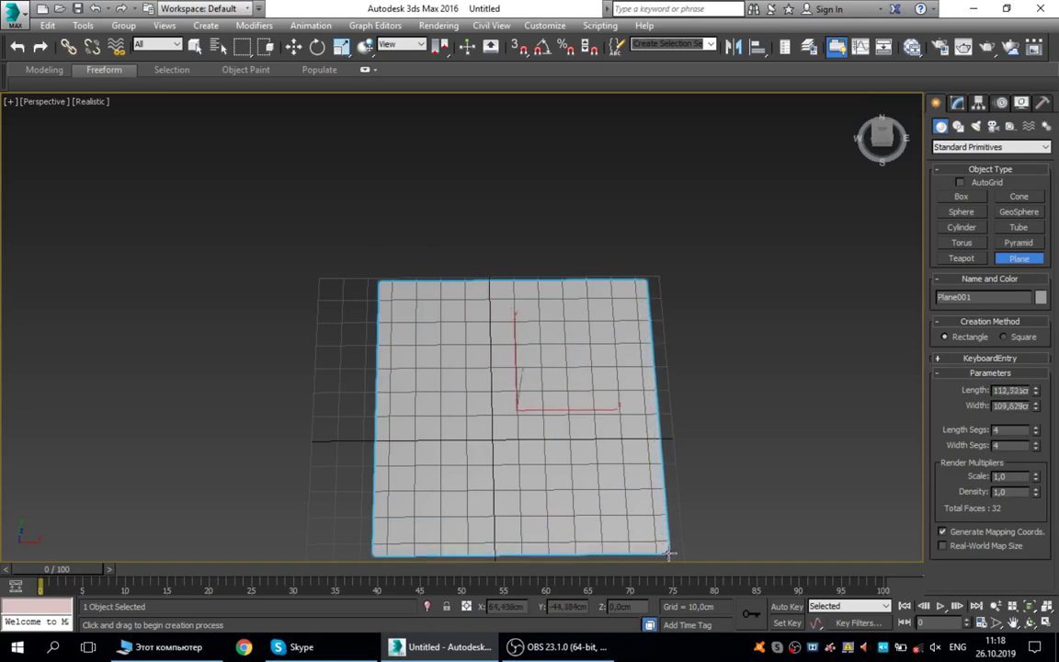
{"action": "right_click", "coordinate": [670, 448]}
{"action": "middle_click_drag", "start_coordinate": [489, 390], "coordinate": [548, 267]}
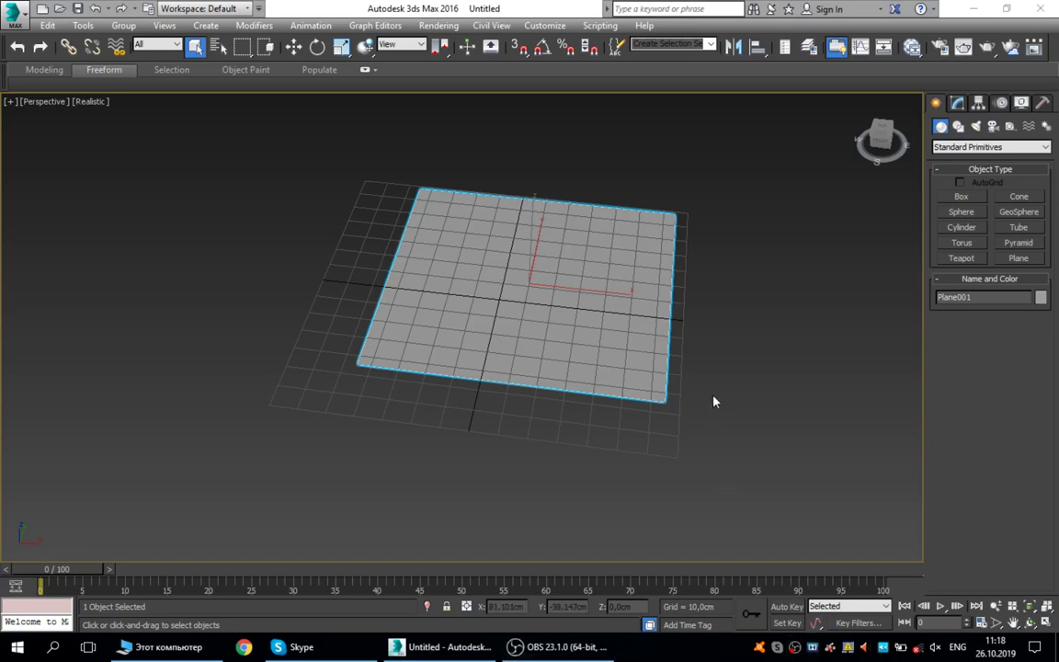
{"action": "middle_click_drag", "start_coordinate": [650, 380], "coordinate": [632, 396]}
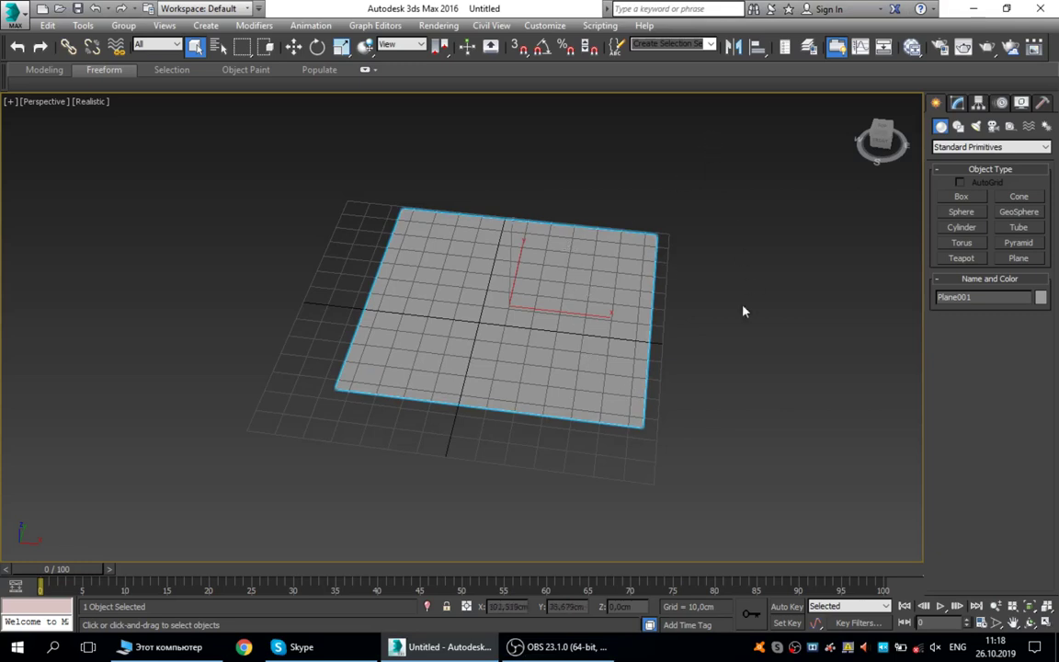
{"action": "middle_click_drag", "start_coordinate": [596, 278], "coordinate": [561, 292]}
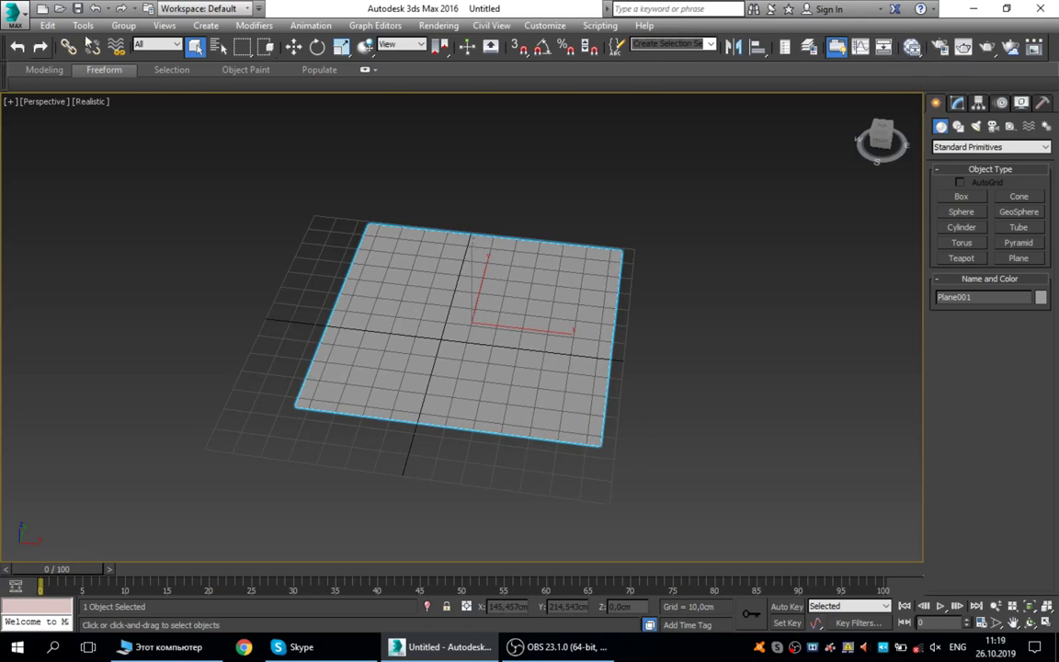
- Open the Slate Material Editor, then resize and position its window so that part of the plane stays uncovered
{"action": "left_click", "coordinate": [913, 51]}
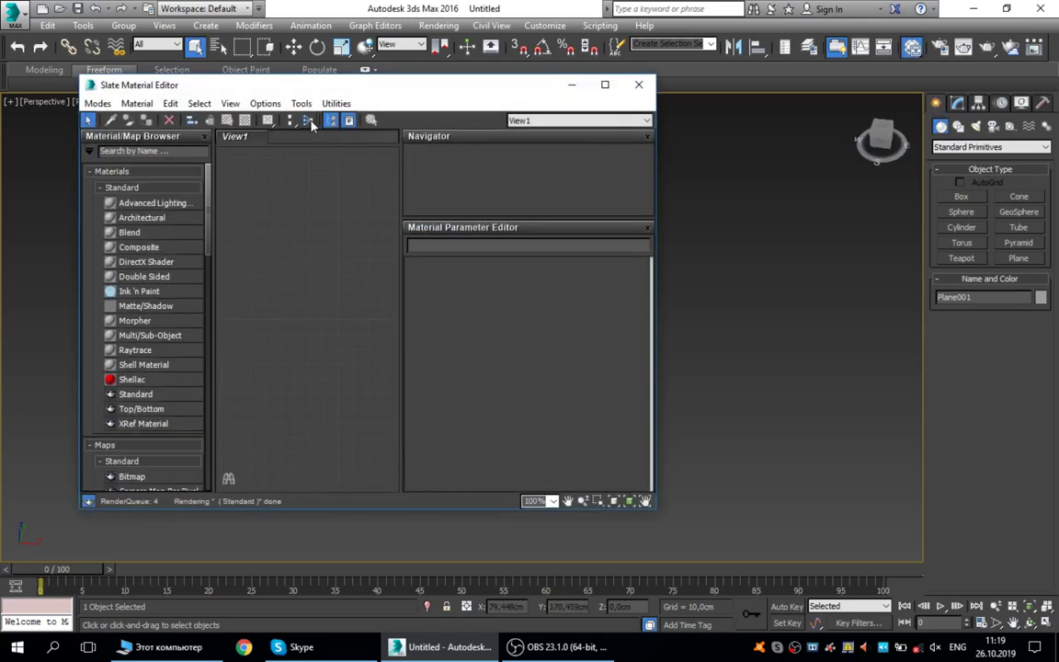
{"action": "left_click_drag", "start_coordinate": [260, 86], "coordinate": [364, 126]}
{"action": "left_click_drag", "start_coordinate": [773, 552], "coordinate": [705, 543]}
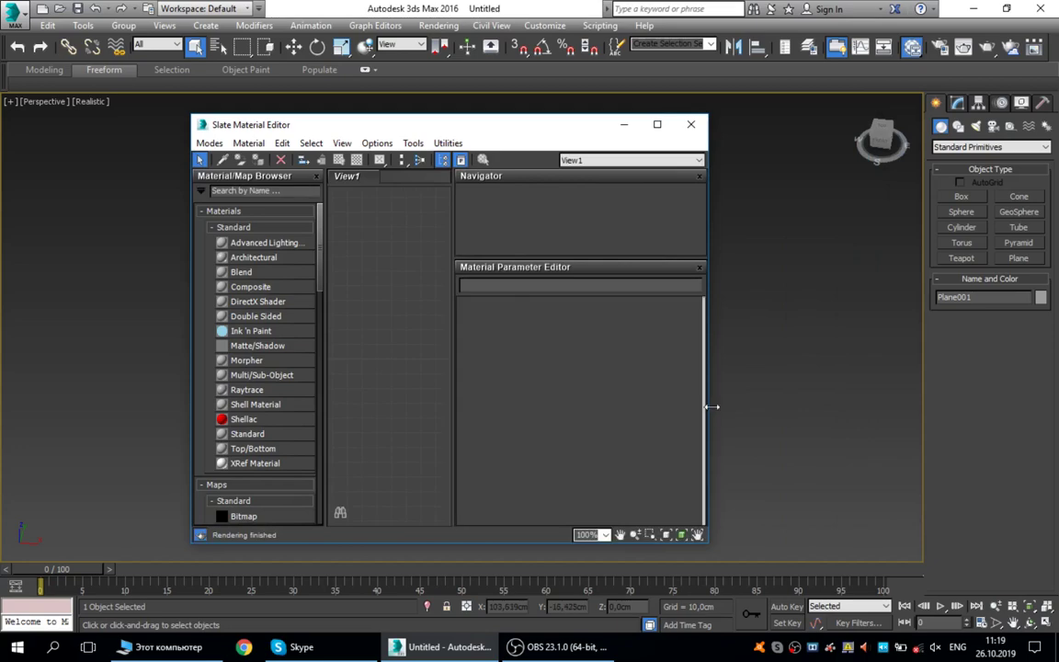
{"action": "mouse_move", "coordinate": [711, 406]}
{"action": "left_mouse_down"}
{"action": "mouse_move", "coordinate": [1053, 390]}
{"action": "mouse_move", "coordinate": [595, 385]}
{"action": "mouse_move", "coordinate": [804, 385]}
{"action": "mouse_move", "coordinate": [715, 405]}
{"action": "left_mouse_up"}
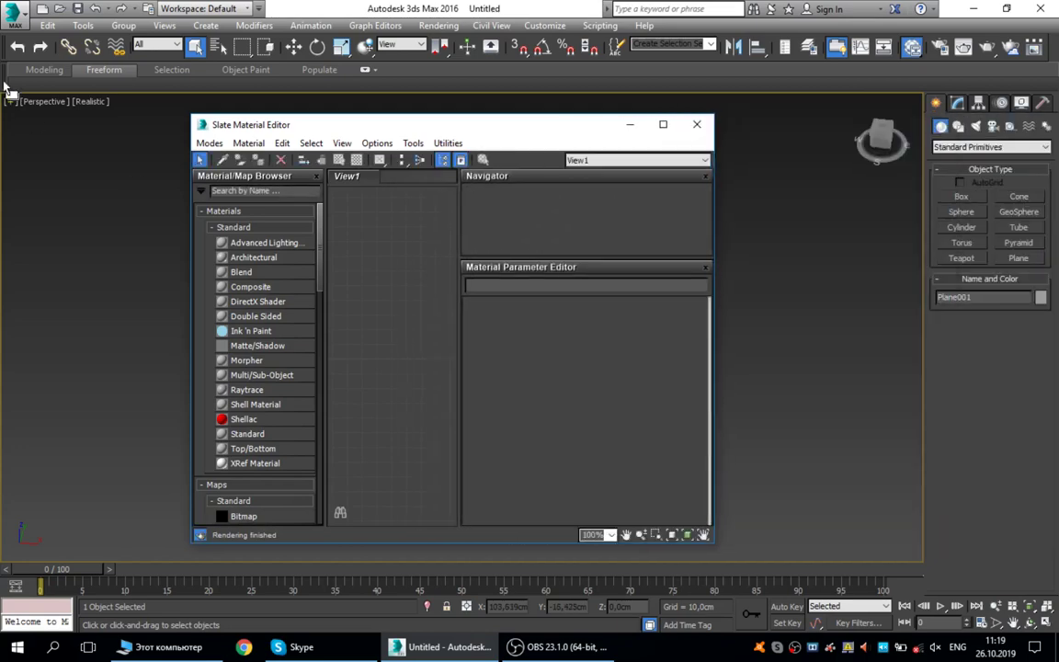
{"action": "left_click_drag", "start_coordinate": [191, 116], "coordinate": [116, 120]}
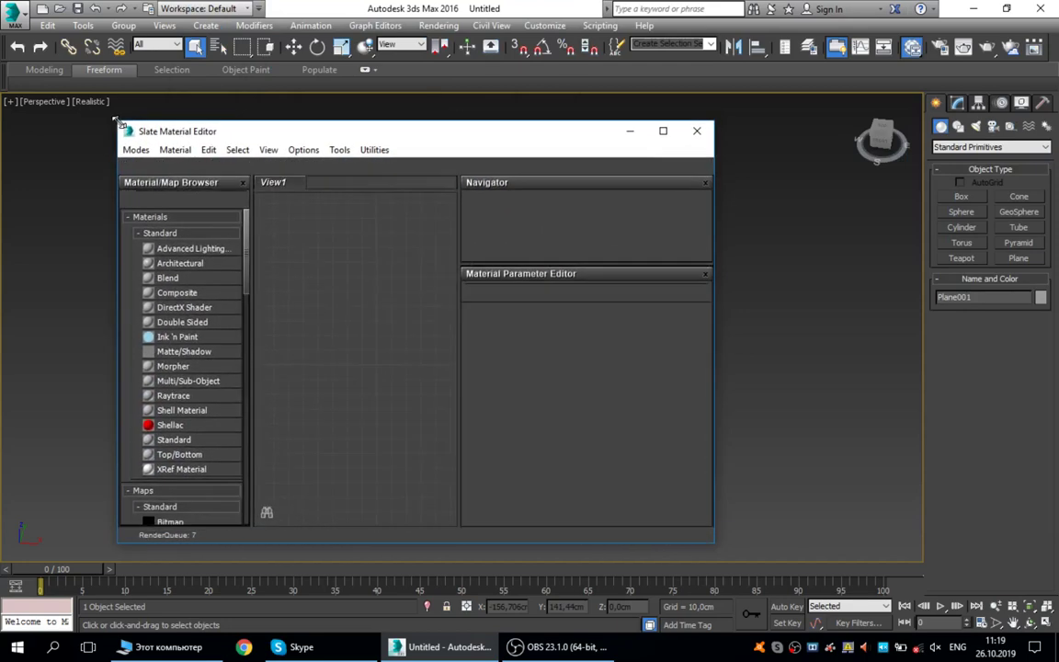
{"action": "left_click_drag", "start_coordinate": [243, 131], "coordinate": [515, 117]}
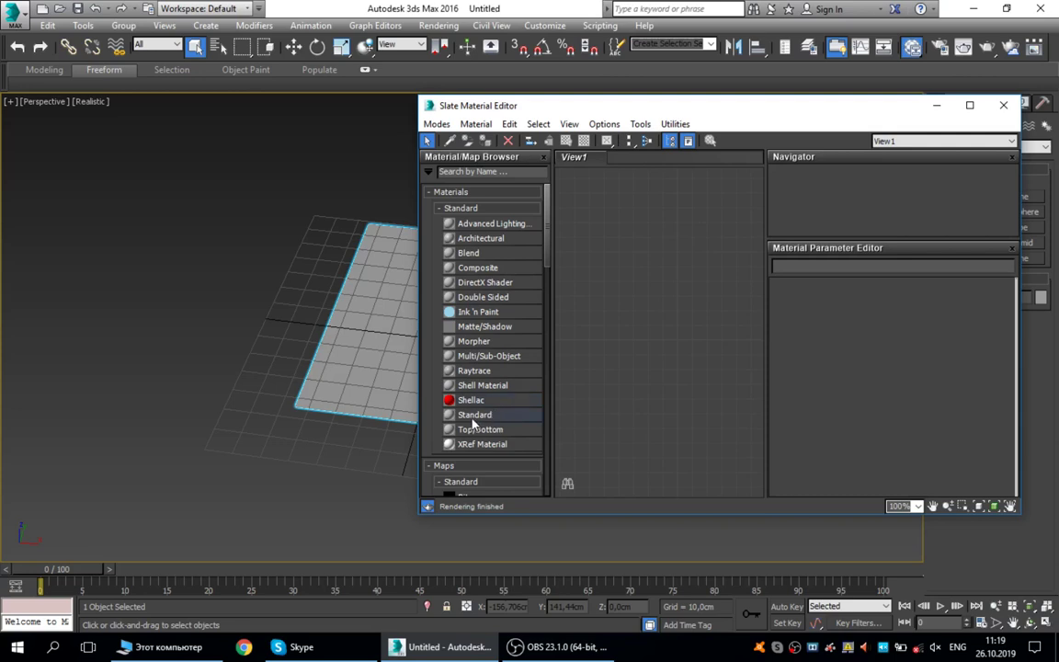
- Apply a Standard material from the Material/Map Browser directly to the plane in the Perspective view
{"action": "left_click", "coordinate": [472, 416]}
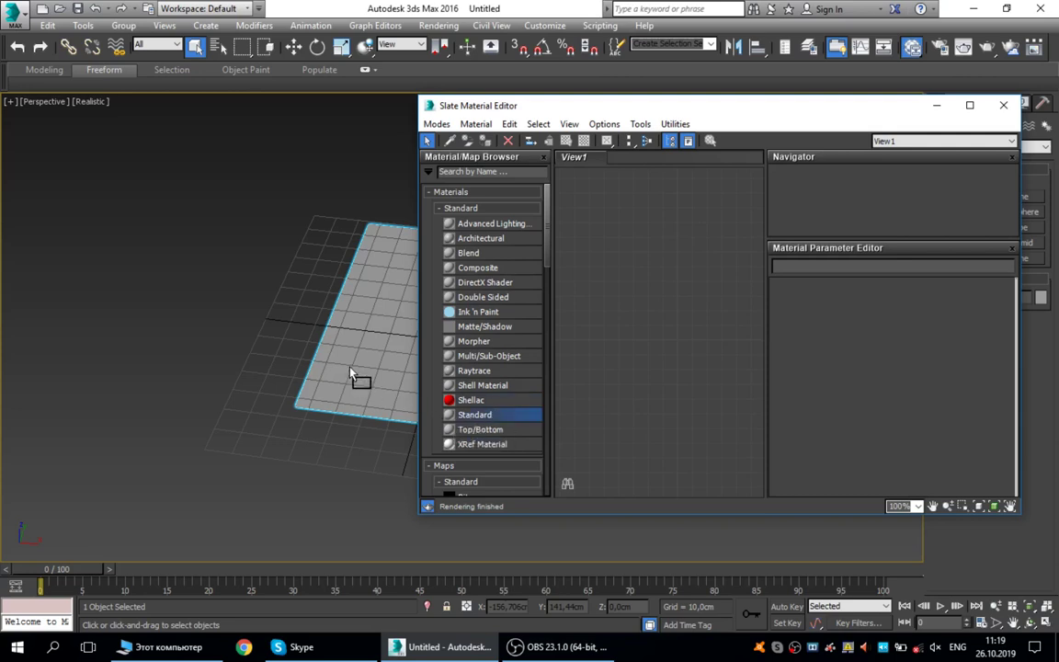
{"action": "left_click_drag", "start_coordinate": [349, 375], "coordinate": [380, 369]}
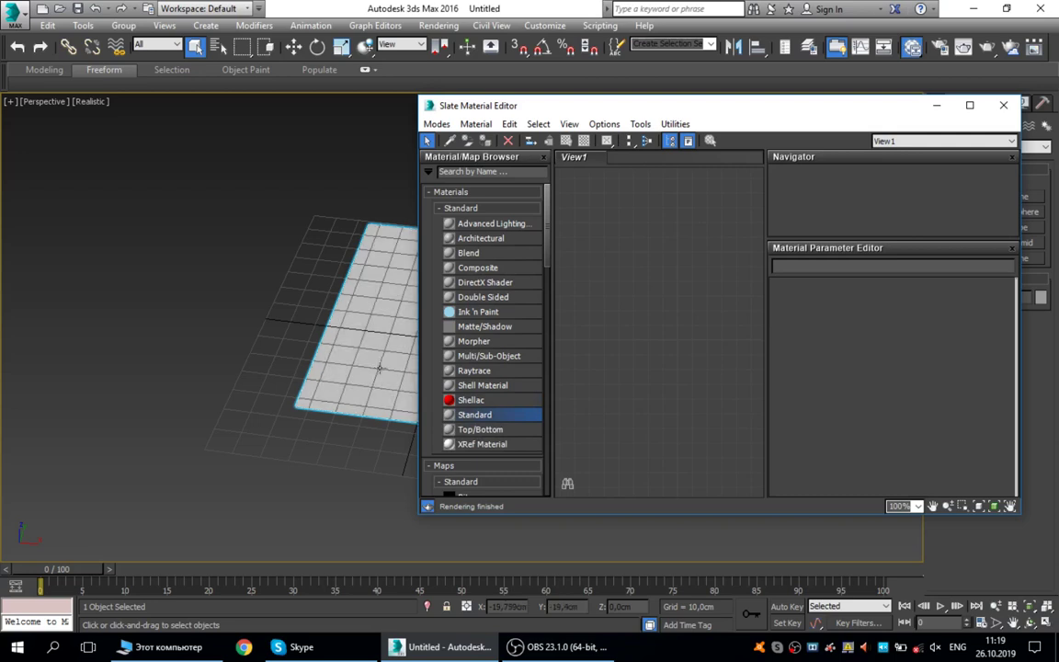
{"action": "middle_click_drag", "start_coordinate": [379, 368], "coordinate": [227, 342], "text": "alt"}
- Practise adding Standard material nodes to View1, moving two of them apart, and delete every added node
{"action": "double_click", "coordinate": [457, 420]}
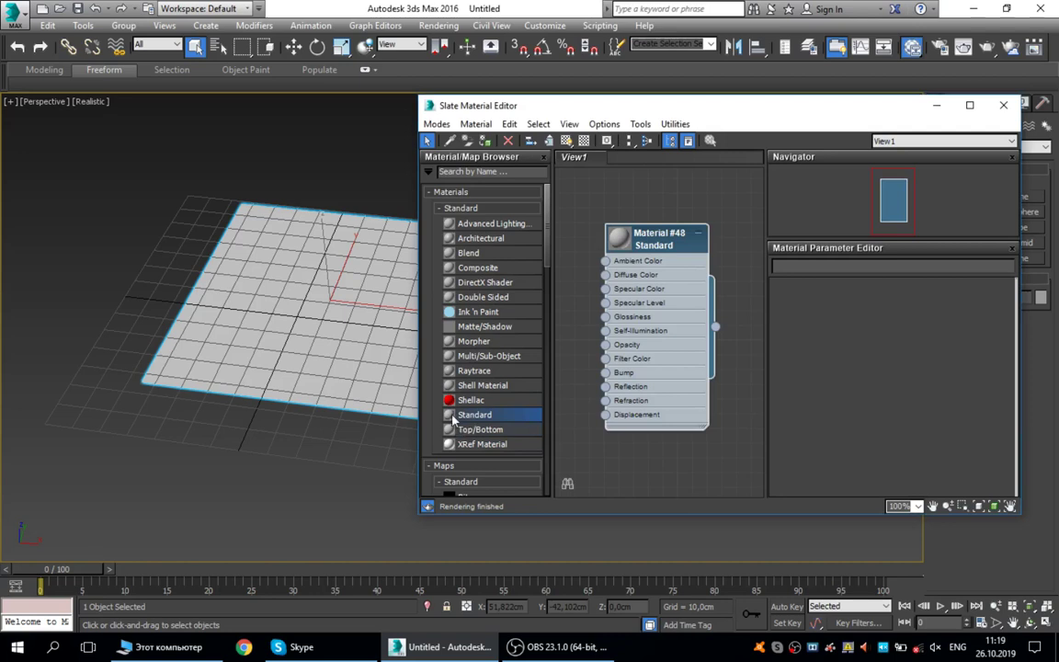
{"action": "double_click", "coordinate": [455, 419]}
{"action": "left_click_drag", "start_coordinate": [637, 243], "coordinate": [663, 332]}
{"action": "left_click", "coordinate": [610, 219]}
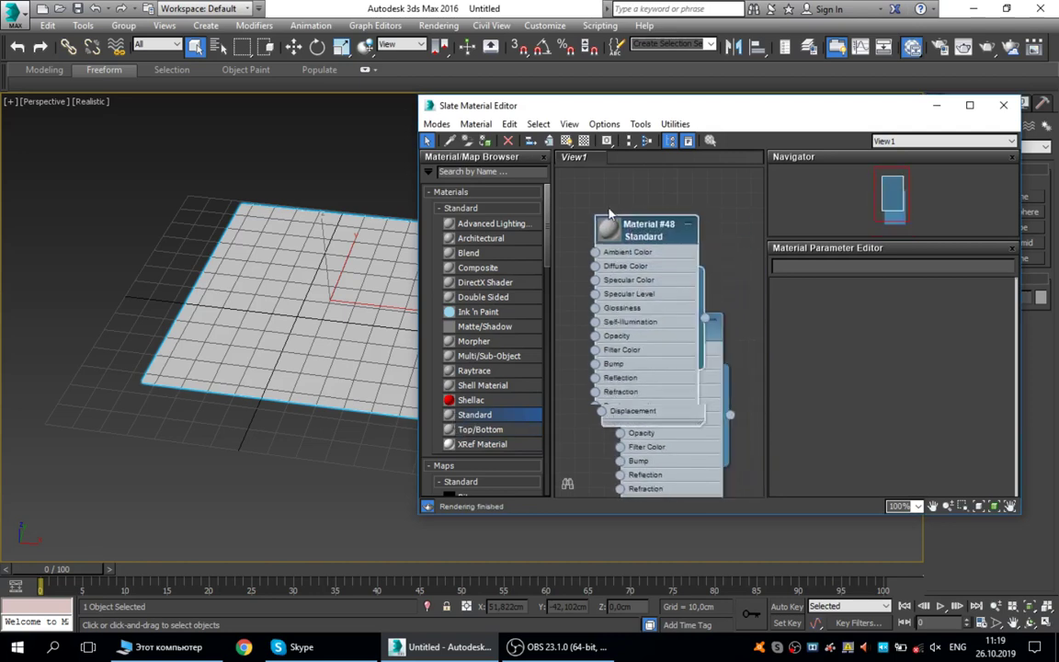
{"action": "left_click_drag", "start_coordinate": [609, 217], "coordinate": [560, 212]}
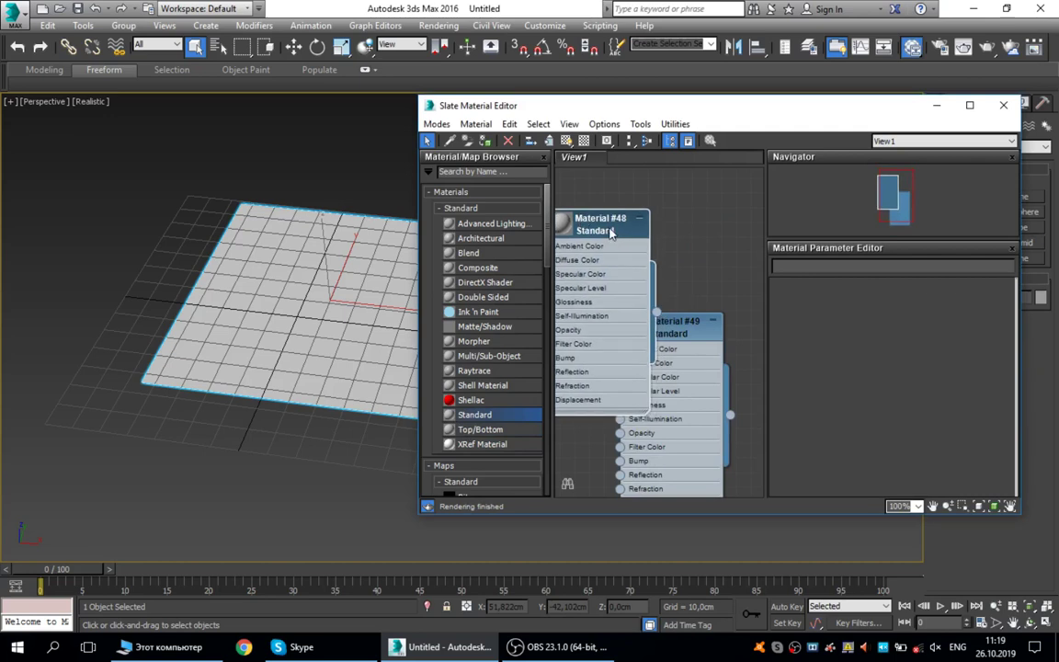
{"action": "key", "text": "Delete"}
{"action": "left_click", "coordinate": [680, 324]}
{"action": "key", "text": "Delete"}
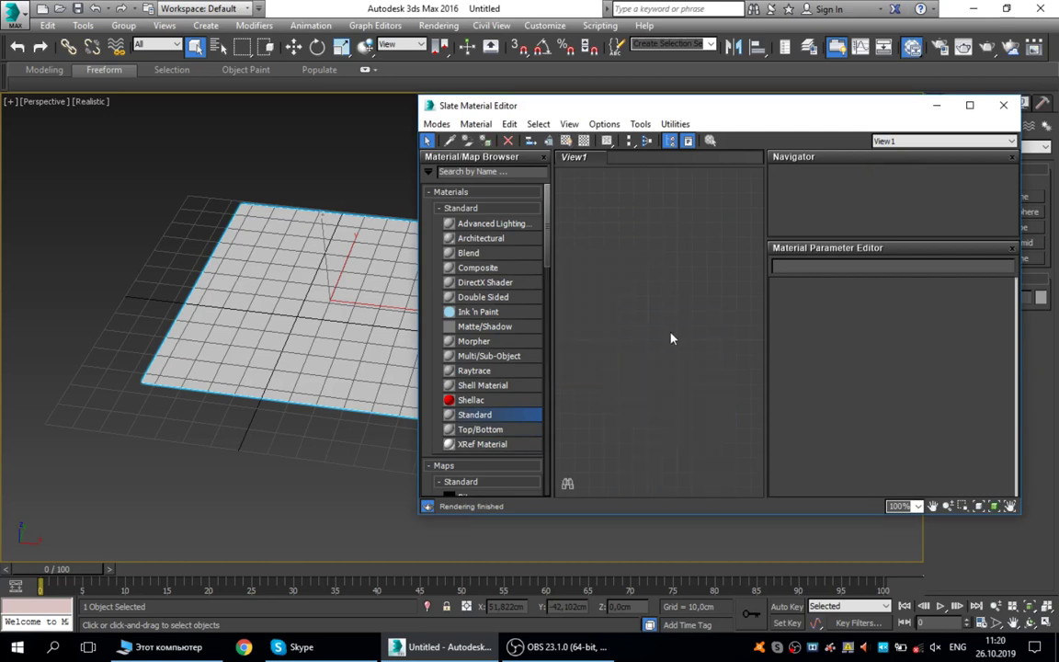
{"action": "left_click_drag", "start_coordinate": [451, 421], "coordinate": [618, 235]}
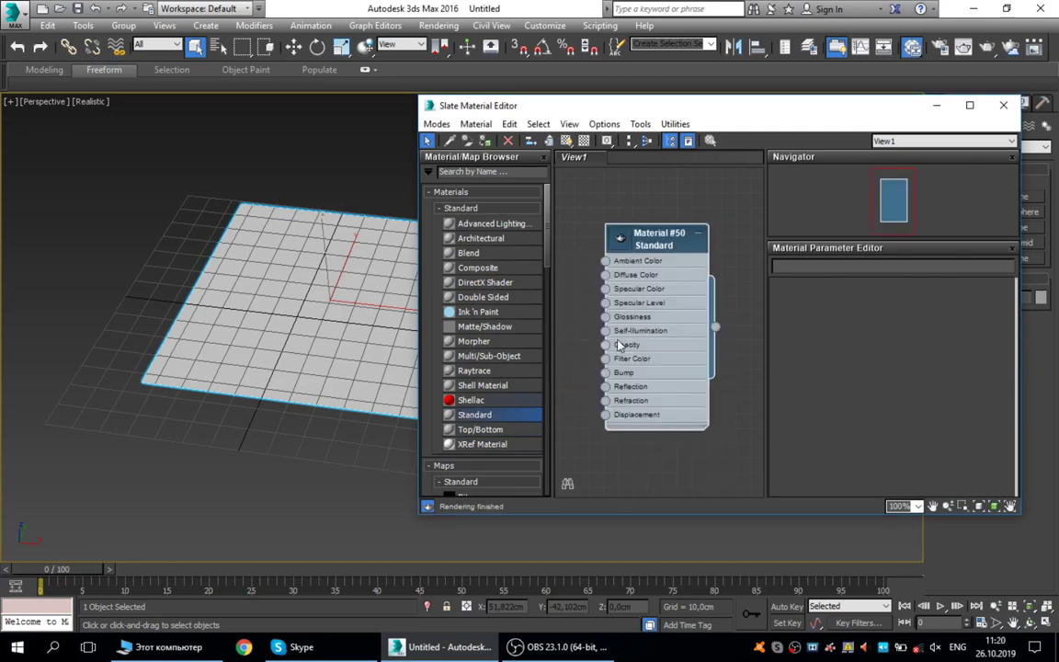
{"action": "key", "text": "Delete"}
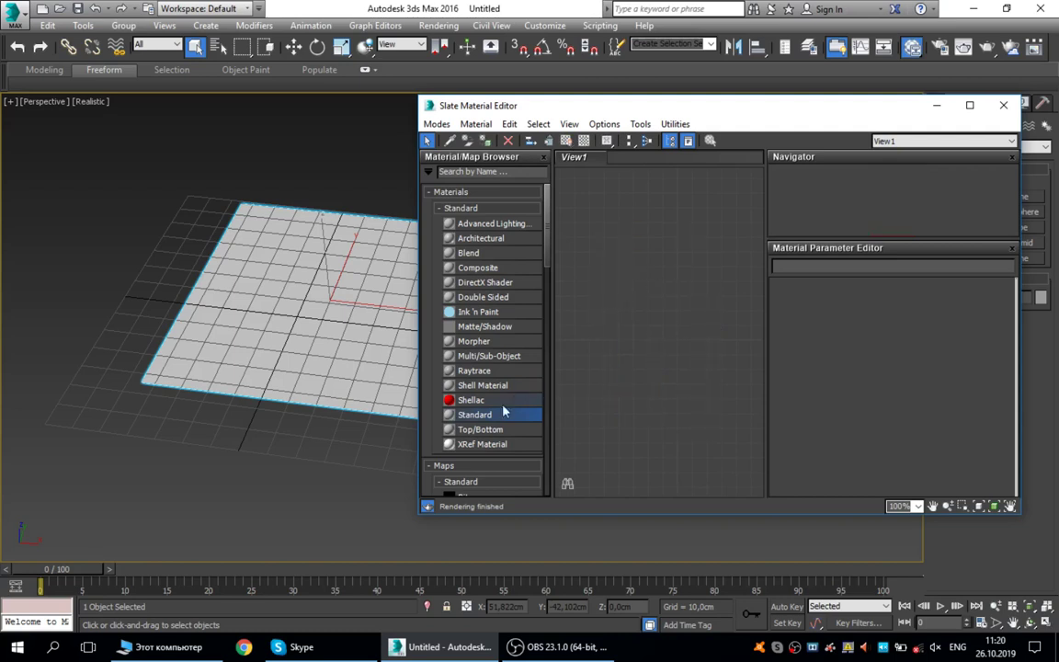
- Add one Standard material node to View1 and enlarge the Slate Material Editor window vertically
{"action": "left_click_drag", "start_coordinate": [466, 419], "coordinate": [612, 237]}
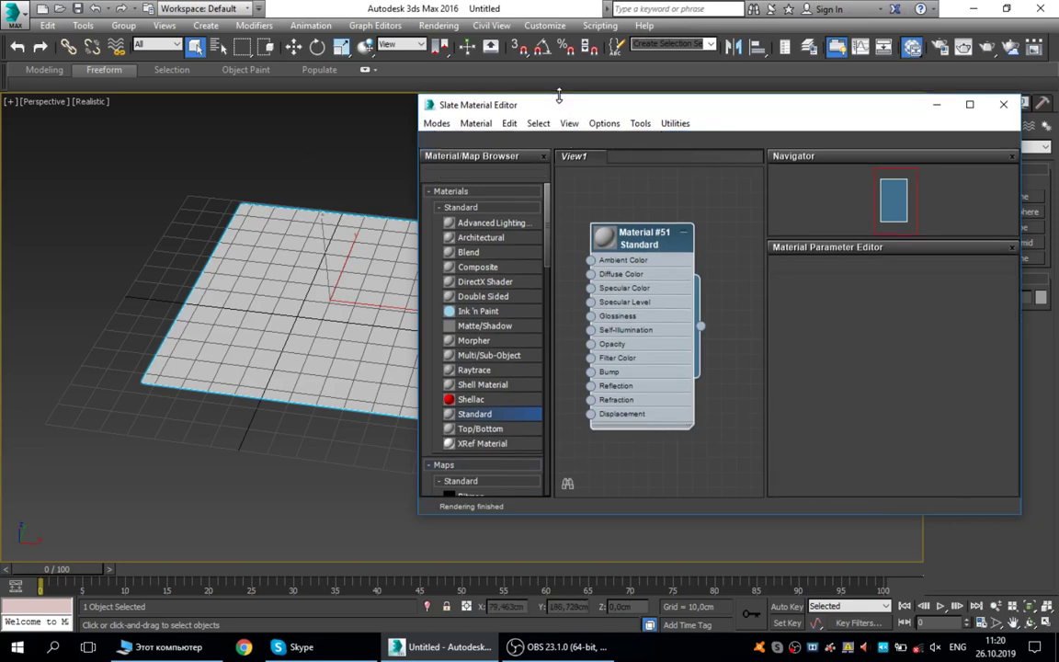
{"action": "left_click_drag", "start_coordinate": [557, 96], "coordinate": [538, 16]}
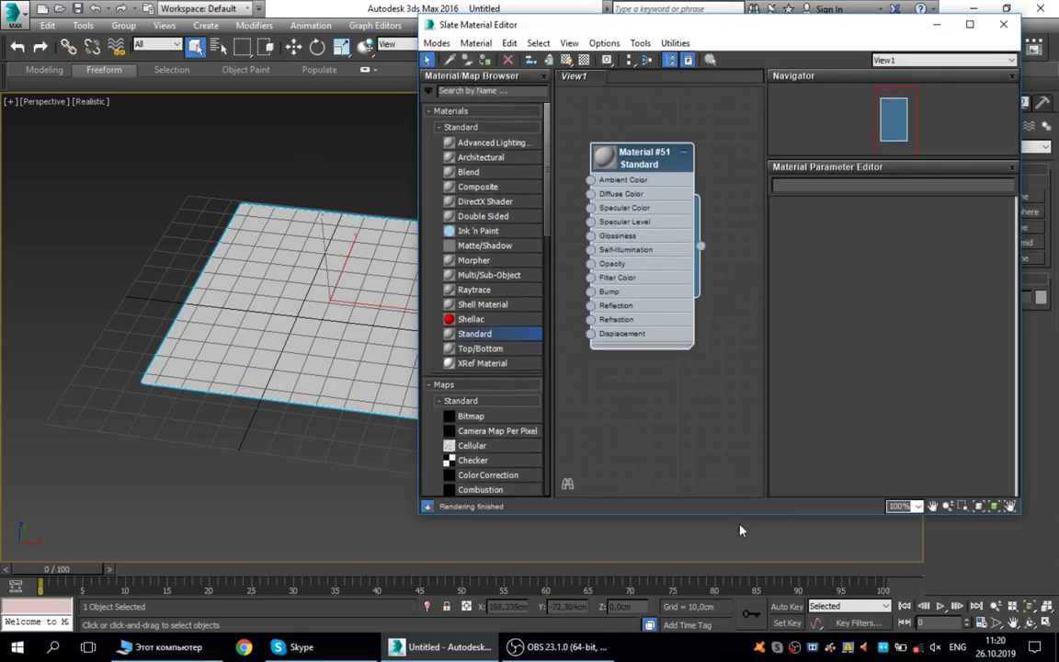
{"action": "left_click_drag", "start_coordinate": [737, 516], "coordinate": [738, 567]}
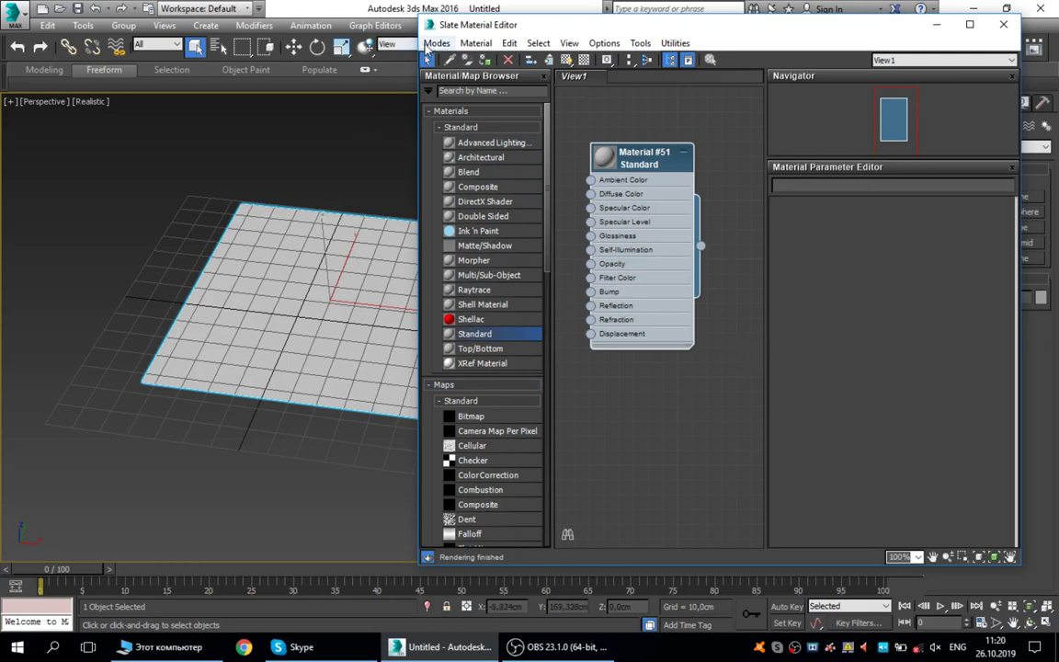
- Switch to the Compact Material Editor and place its window beside the plane, leaving the plane uncovered
{"action": "left_click", "coordinate": [449, 43]}
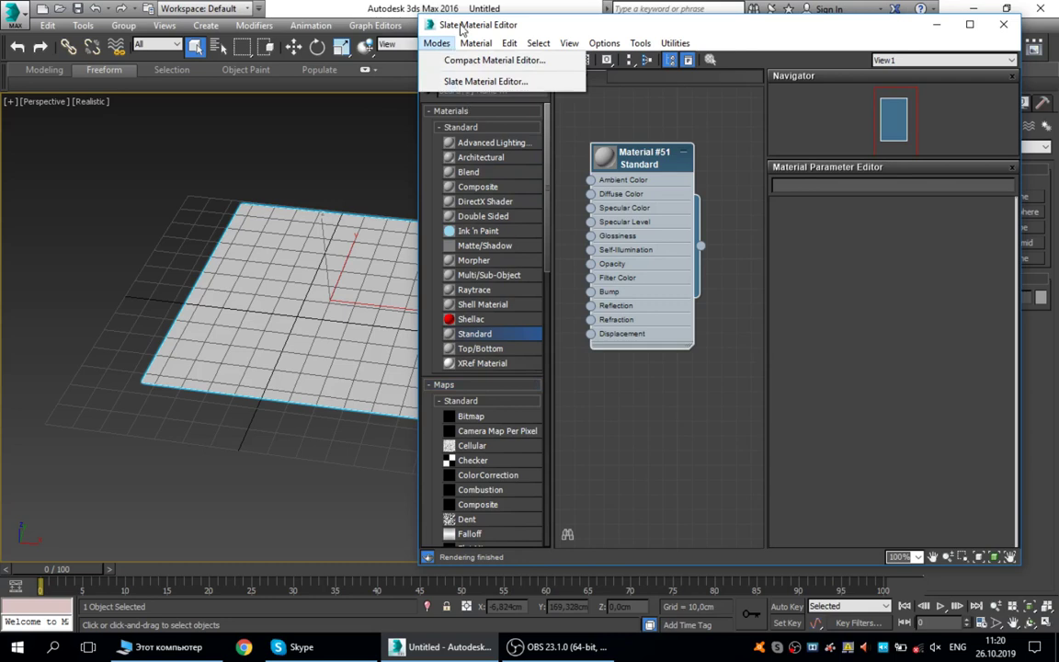
{"action": "left_click_drag", "start_coordinate": [466, 24], "coordinate": [454, 30]}
{"action": "left_click", "coordinate": [442, 47]}
{"action": "left_click", "coordinate": [454, 25]}
{"action": "left_click", "coordinate": [448, 52]}
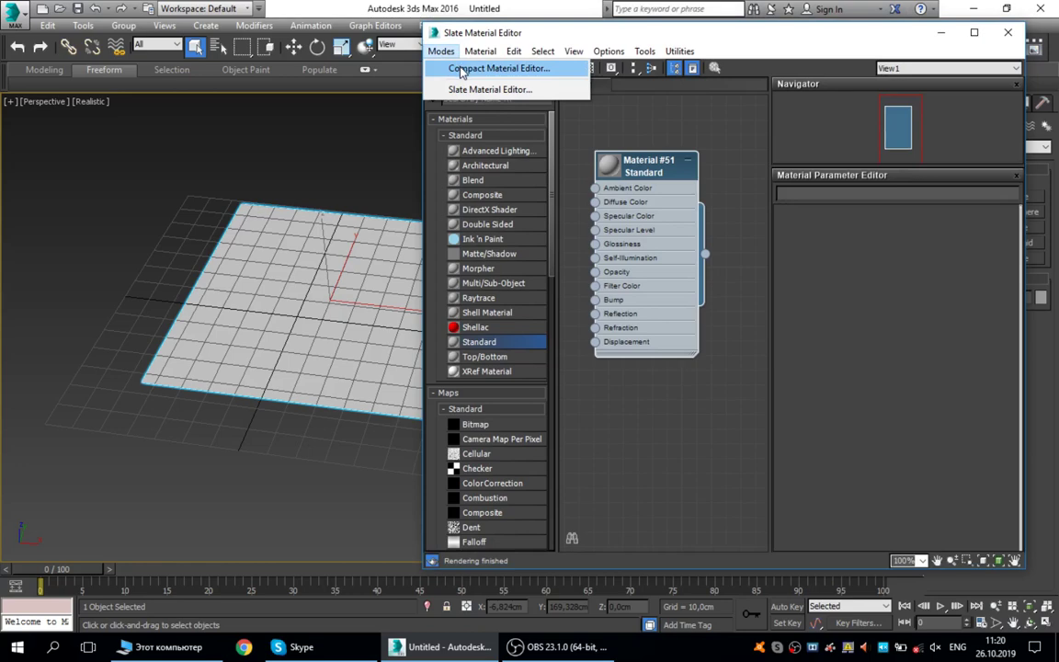
{"action": "left_click", "coordinate": [461, 70]}
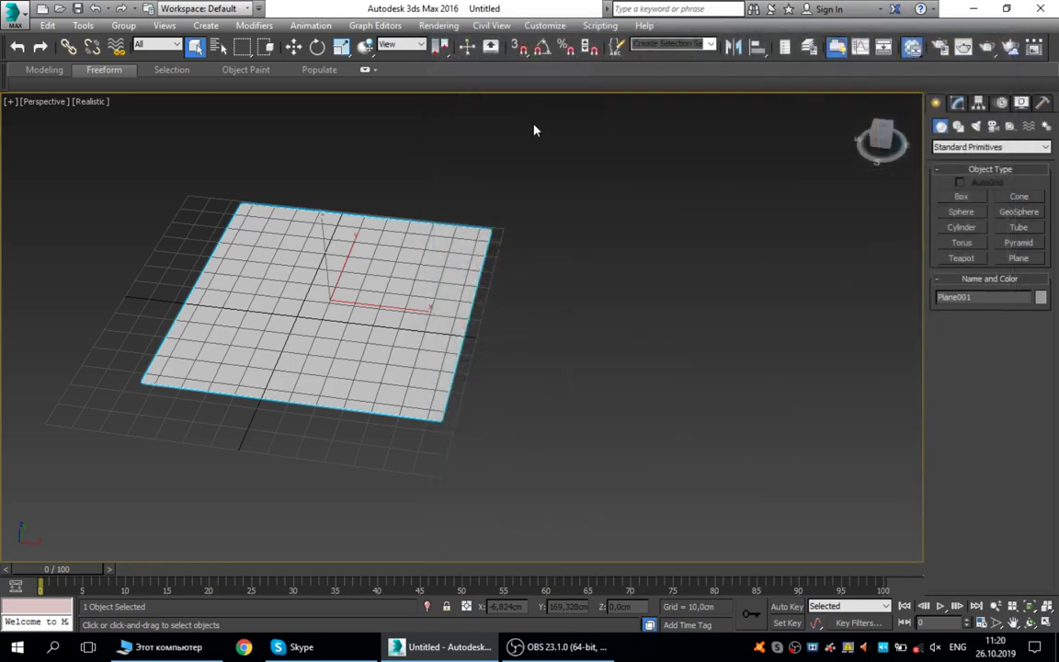
{"action": "left_click_drag", "start_coordinate": [260, 76], "coordinate": [657, 112]}
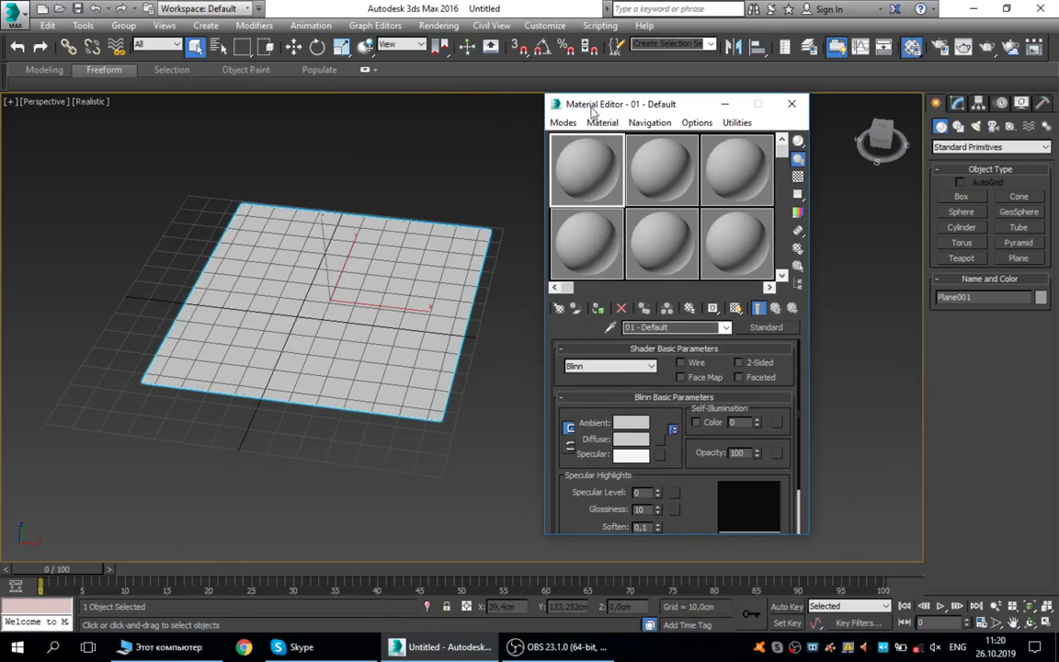
- Switch to the Slate Material Editor mode and return to the Compact Material Editor
{"action": "left_click", "coordinate": [563, 122]}
{"action": "left_click", "coordinate": [588, 162]}
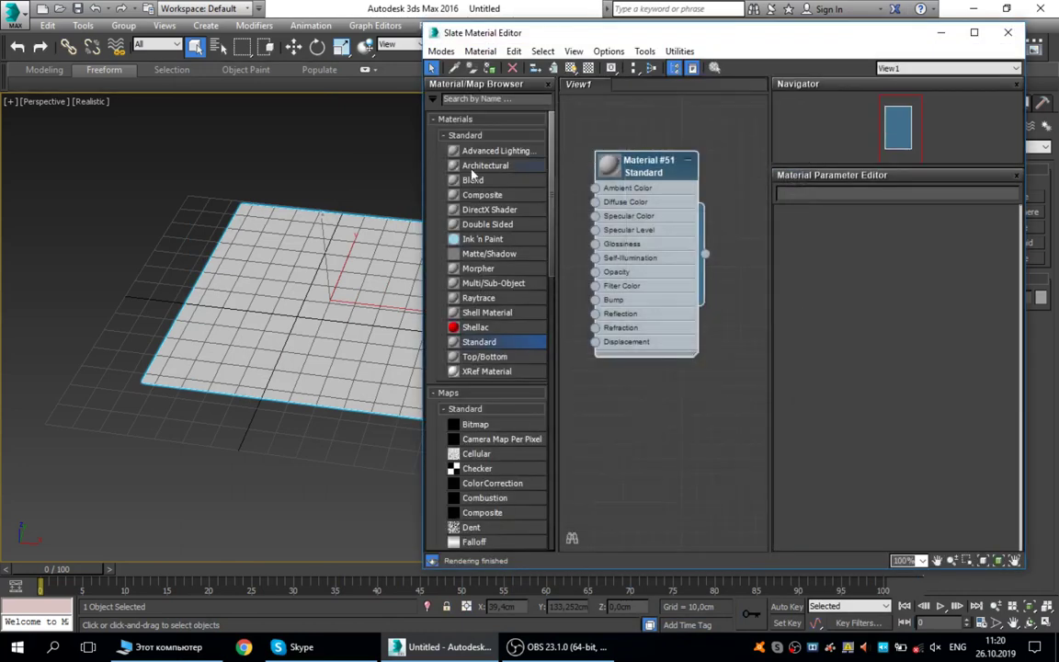
{"action": "left_click", "coordinate": [441, 51]}
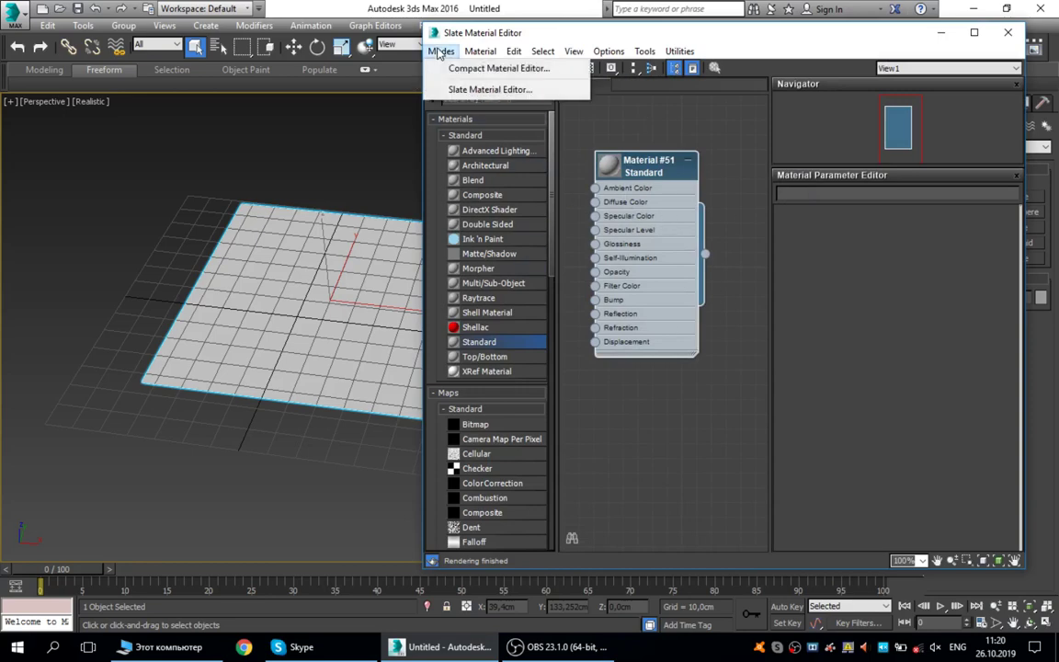
{"action": "left_click", "coordinate": [474, 67]}
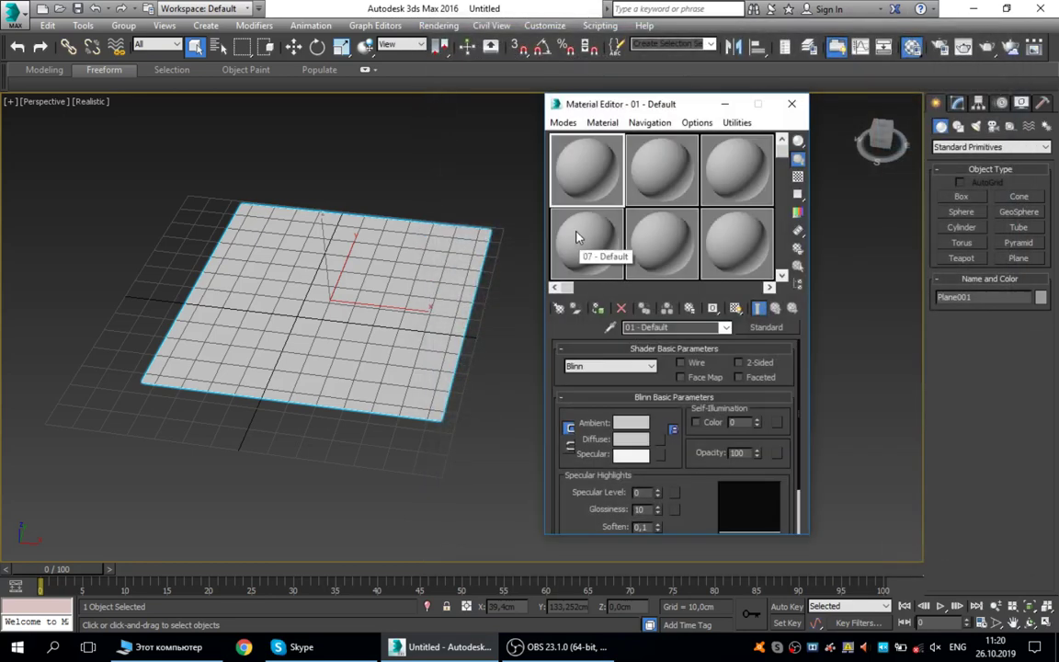
- Apply the 03 - Default material from its sample slot to the plane
{"action": "left_click_drag", "start_coordinate": [585, 176], "coordinate": [662, 175]}
{"action": "left_click_drag", "start_coordinate": [661, 174], "coordinate": [735, 170]}
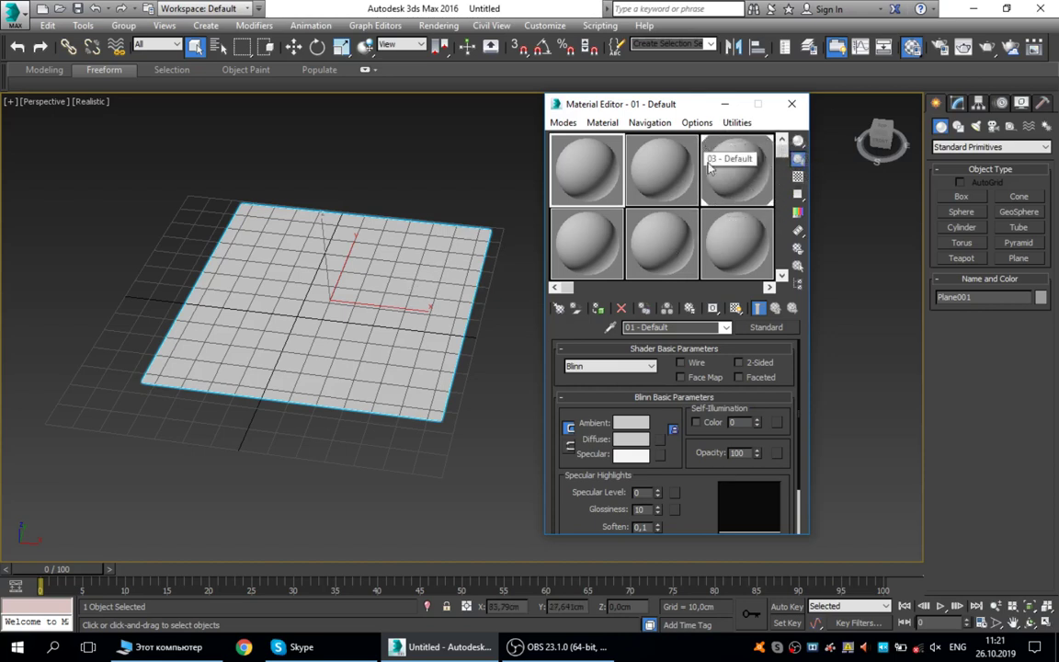
- Create a box about 40 cm wide at the plane's near corner and apply the 02 - Default material to it
{"action": "left_click", "coordinate": [961, 197]}
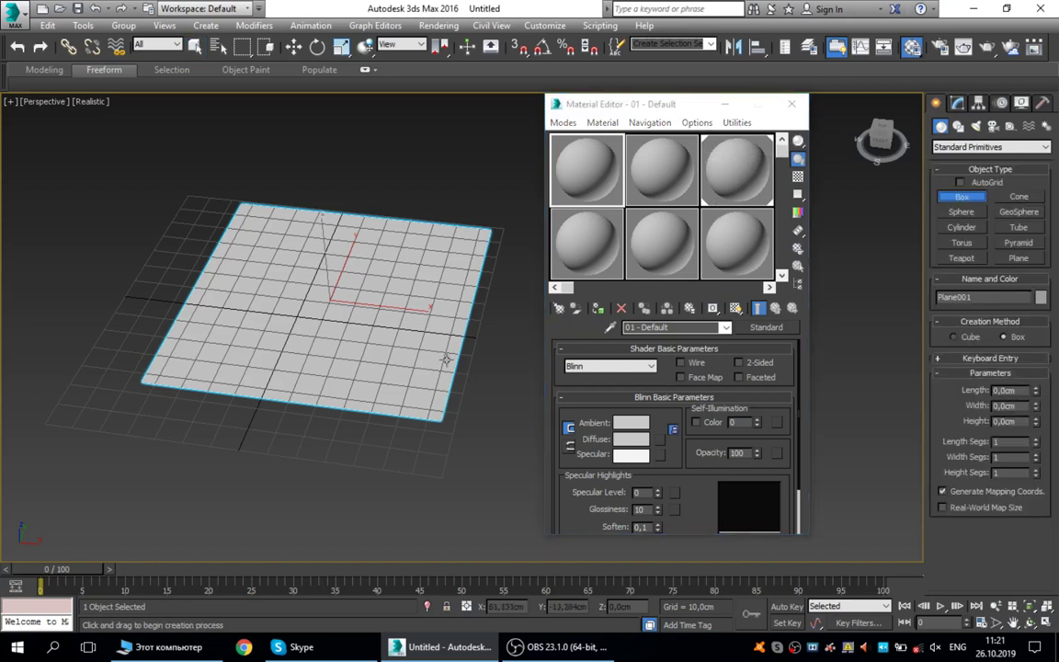
{"action": "left_click_drag", "start_coordinate": [415, 445], "coordinate": [535, 375]}
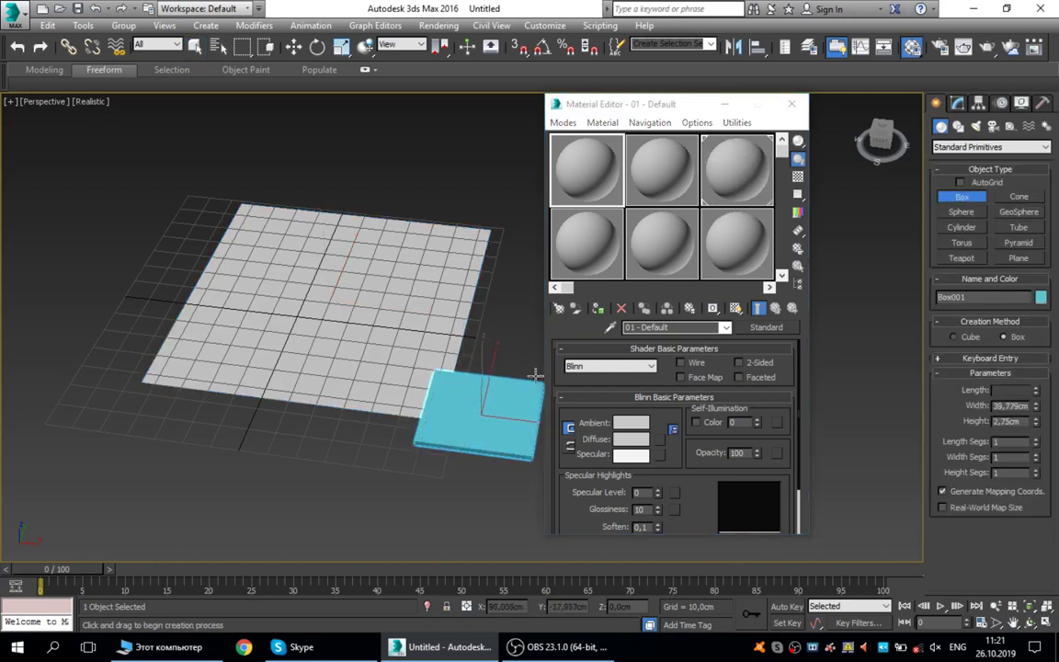
{"action": "left_click", "coordinate": [513, 307]}
{"action": "right_click", "coordinate": [492, 309]}
{"action": "left_click_drag", "start_coordinate": [654, 172], "coordinate": [520, 375]}
- Select the plane and the box in turn and together to compare their sample slot markers, and delete the box
{"action": "left_click", "coordinate": [347, 260]}
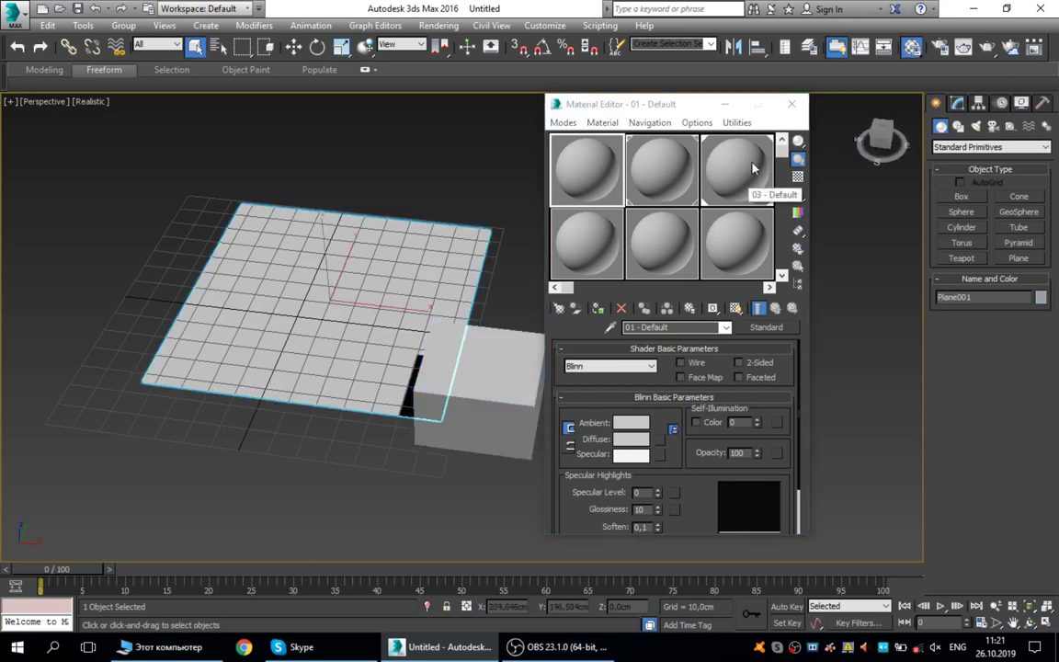
{"action": "left_click", "coordinate": [464, 367]}
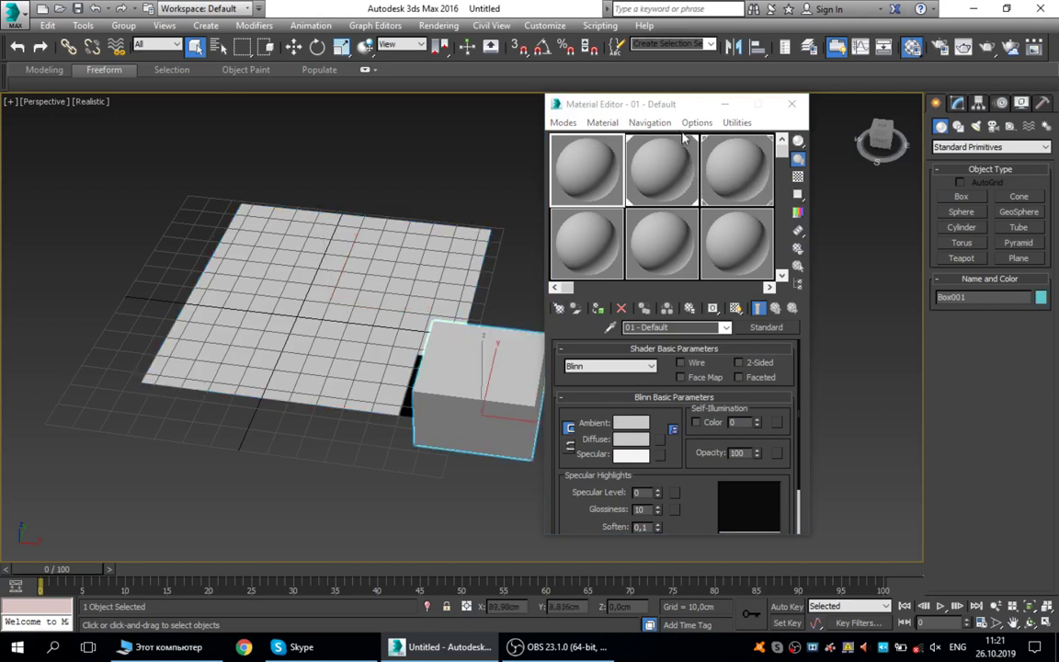
{"action": "left_click", "coordinate": [400, 223]}
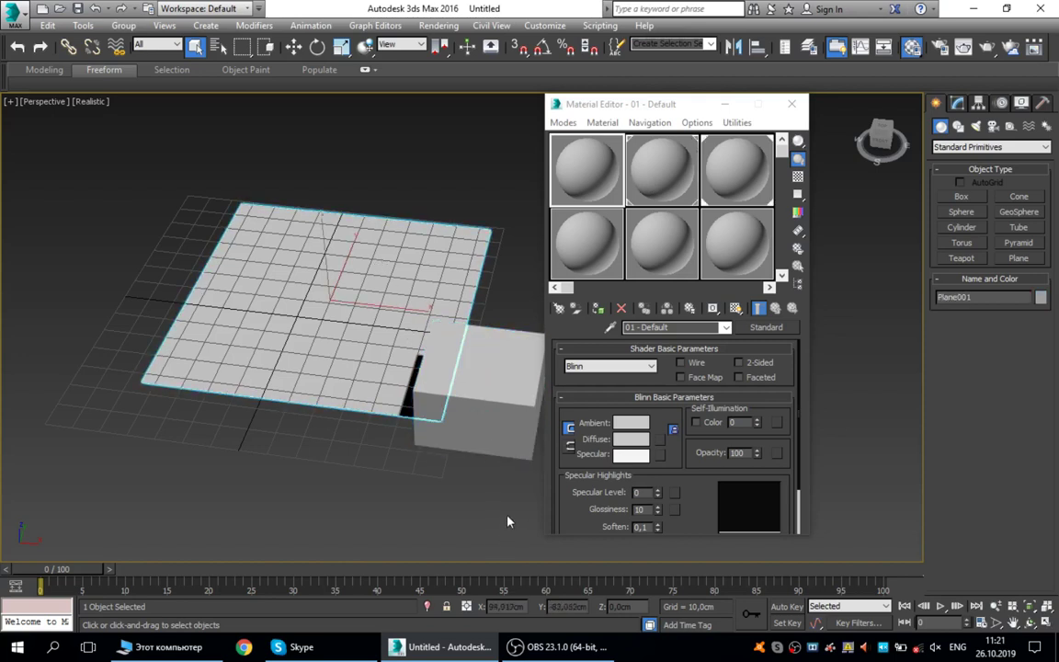
{"action": "left_click_drag", "start_coordinate": [509, 521], "coordinate": [302, 258]}
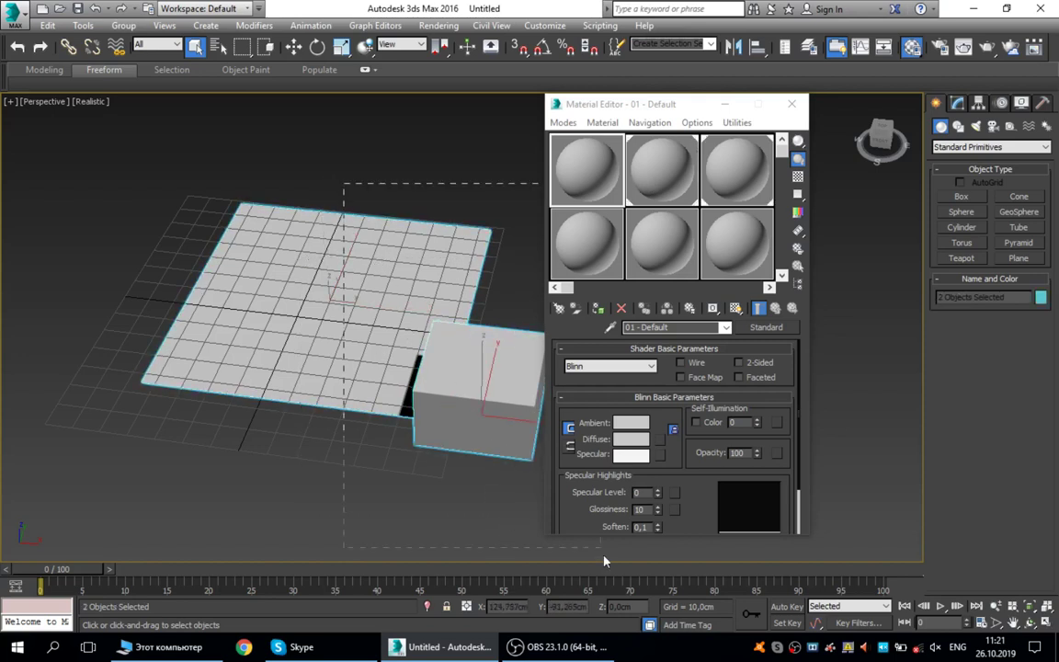
{"action": "left_click", "coordinate": [505, 337]}
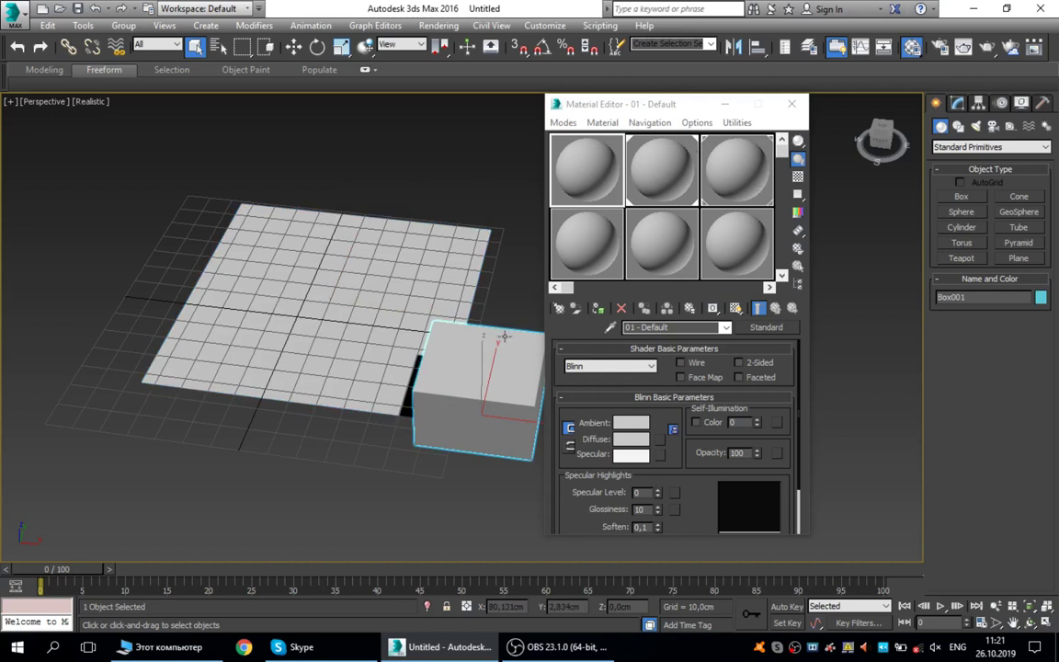
{"action": "key", "text": "Delete"}
- Select the 03 - Default material and view its sample in a magnified preview window, closing the preview again
{"action": "left_click", "coordinate": [729, 174]}
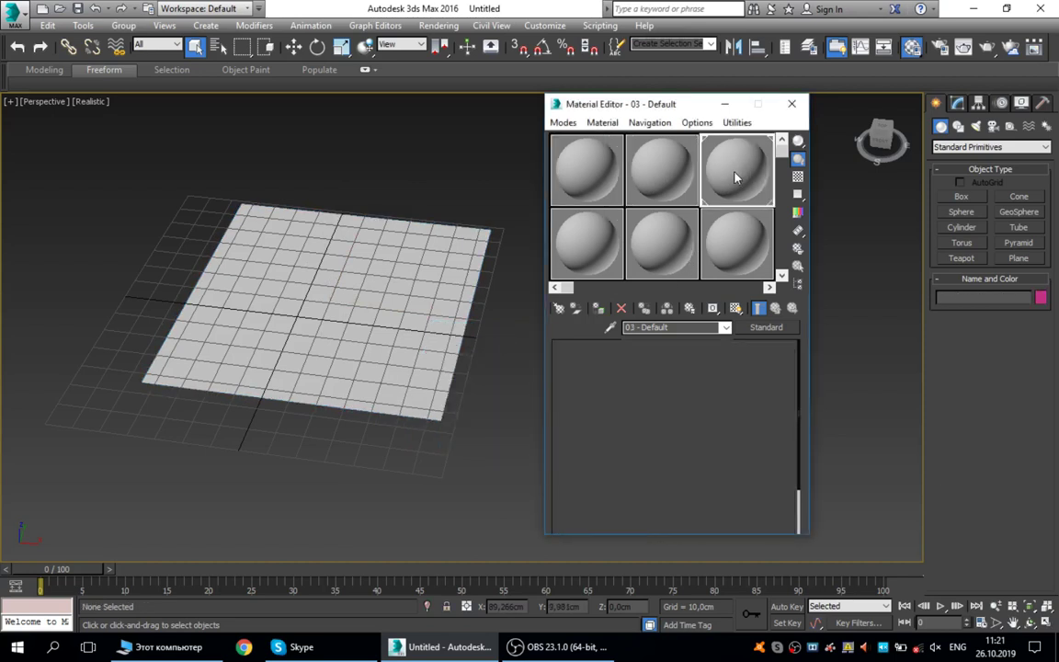
{"action": "double_click", "coordinate": [736, 173]}
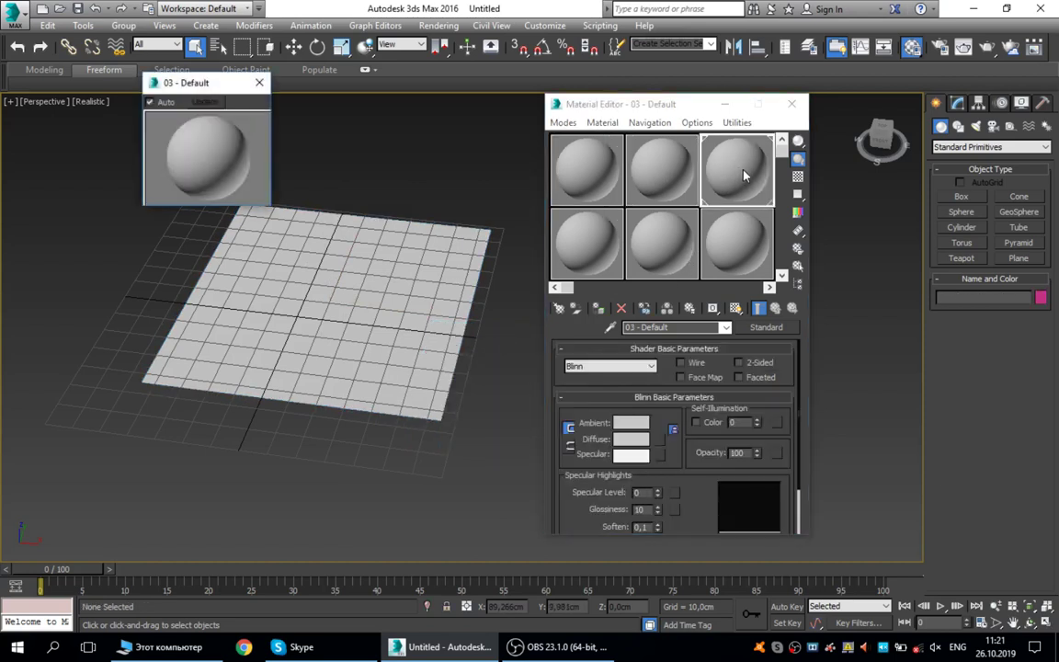
{"action": "left_click", "coordinate": [262, 83]}
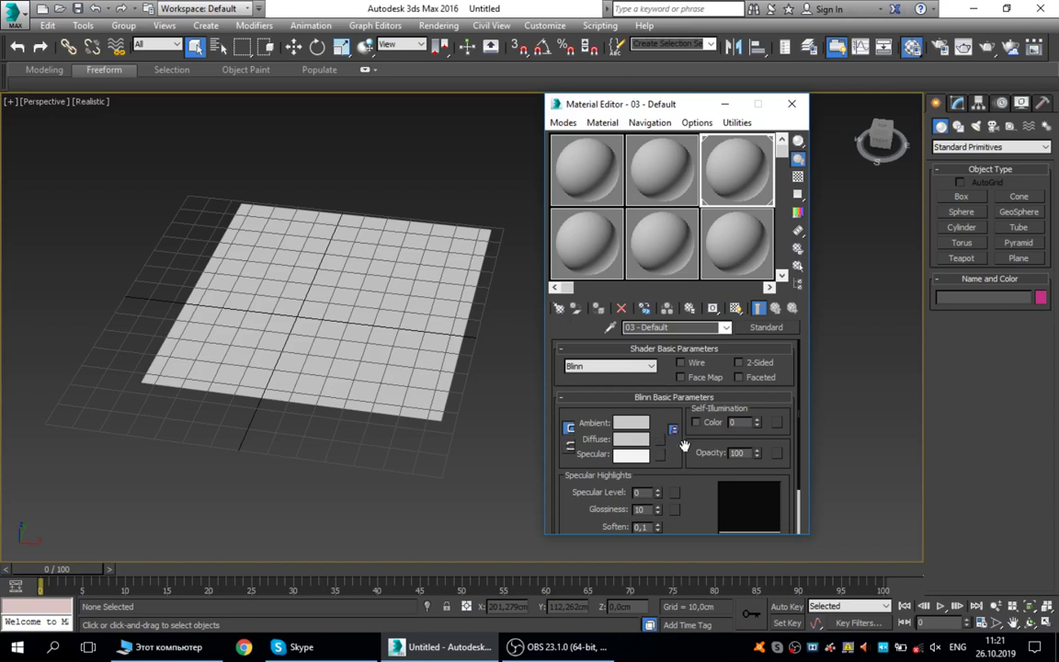
- Try a red of 199 as the 03 - Default diffuse color, and confirm purple with red 56, green 0 and blue 200
{"action": "left_click_drag", "start_coordinate": [678, 430], "coordinate": [665, 422]}
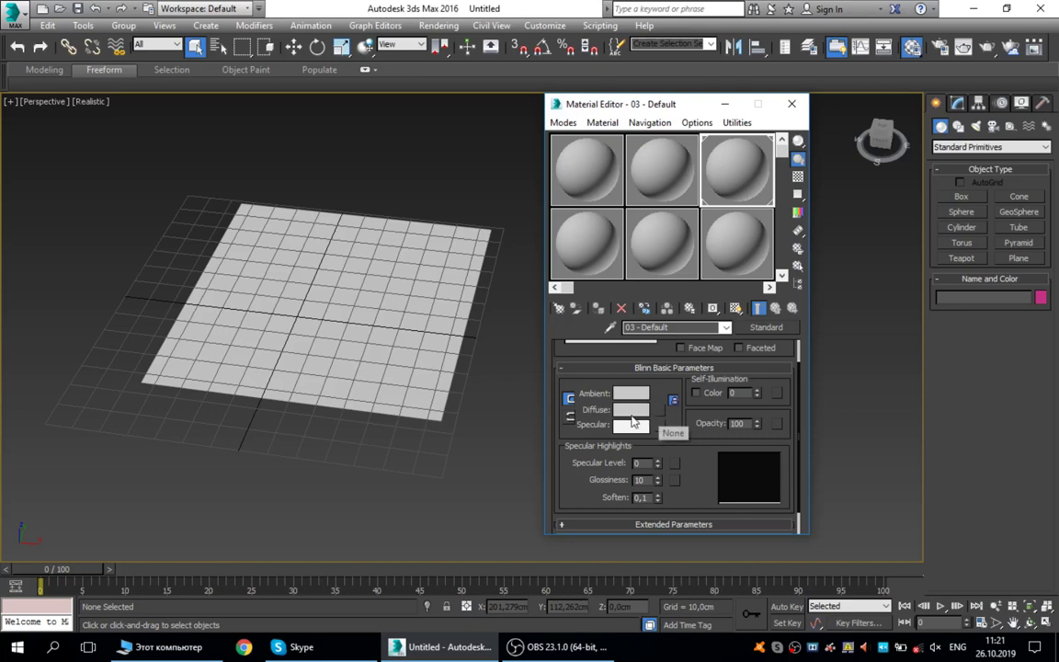
{"action": "left_click", "coordinate": [630, 410]}
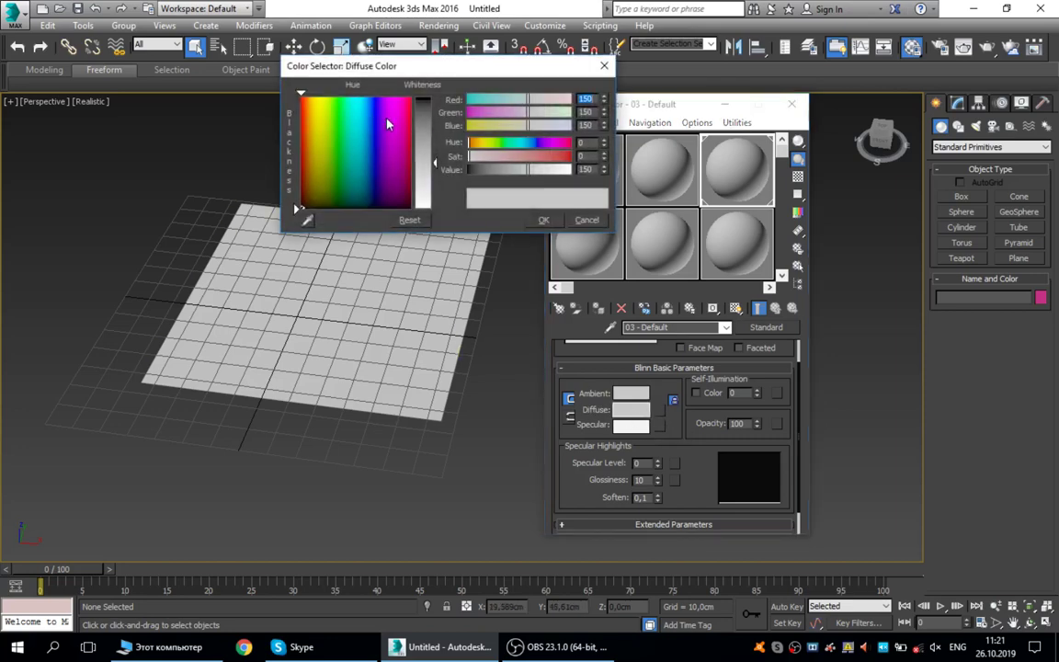
{"action": "left_click_drag", "start_coordinate": [387, 123], "coordinate": [411, 94]}
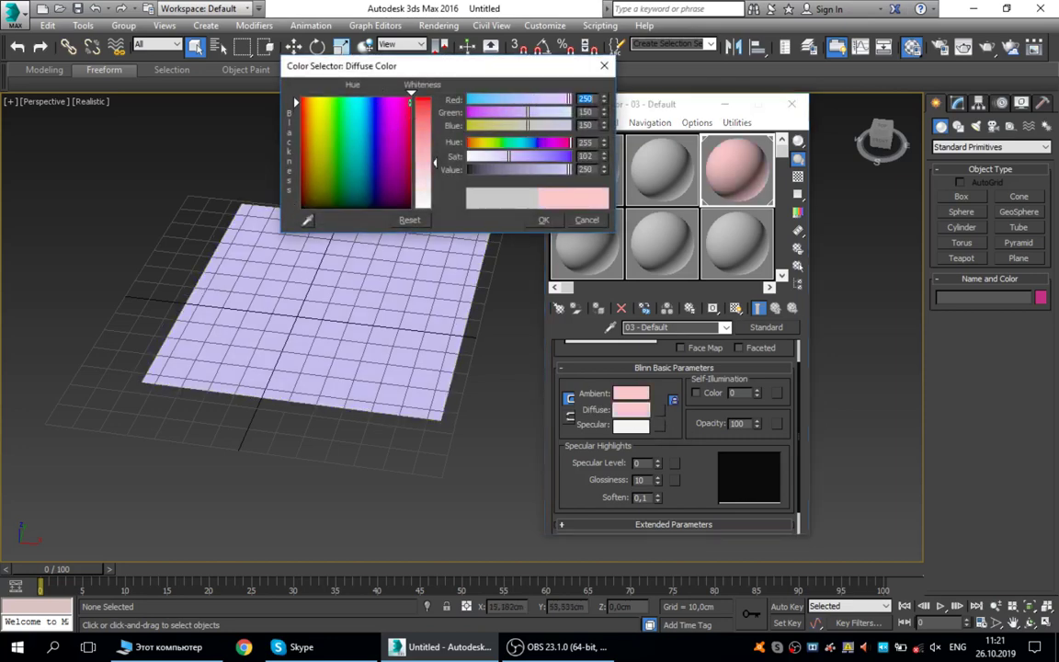
{"action": "left_click_drag", "start_coordinate": [422, 163], "coordinate": [422, 98]}
{"action": "left_click_drag", "start_coordinate": [472, 169], "coordinate": [423, 168]}
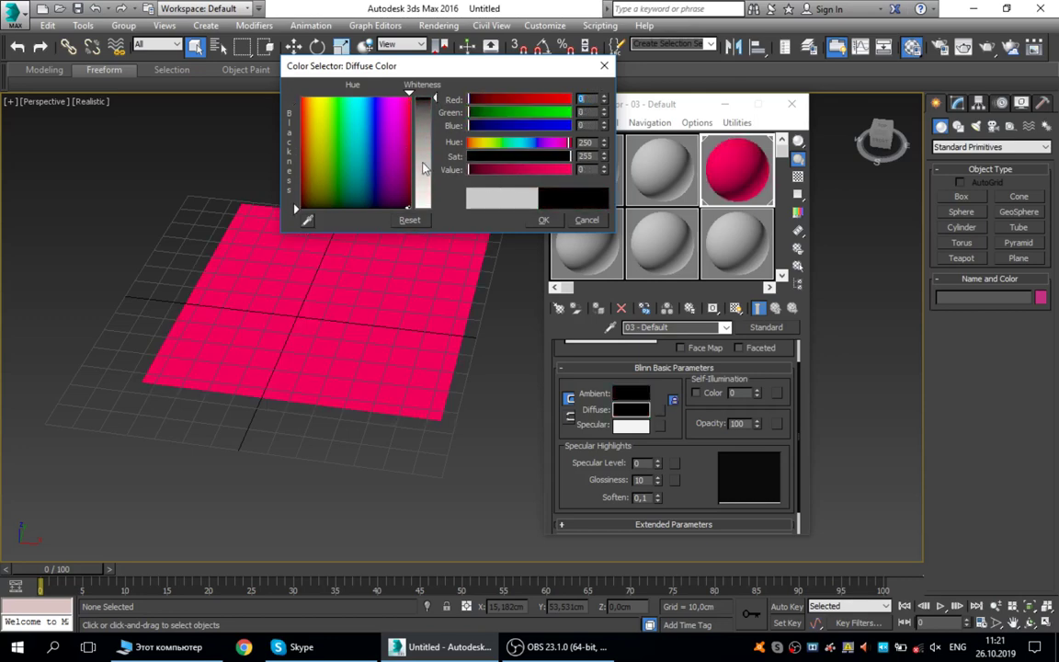
{"action": "type", "text": "199"}
{"action": "key", "text": "Return"}
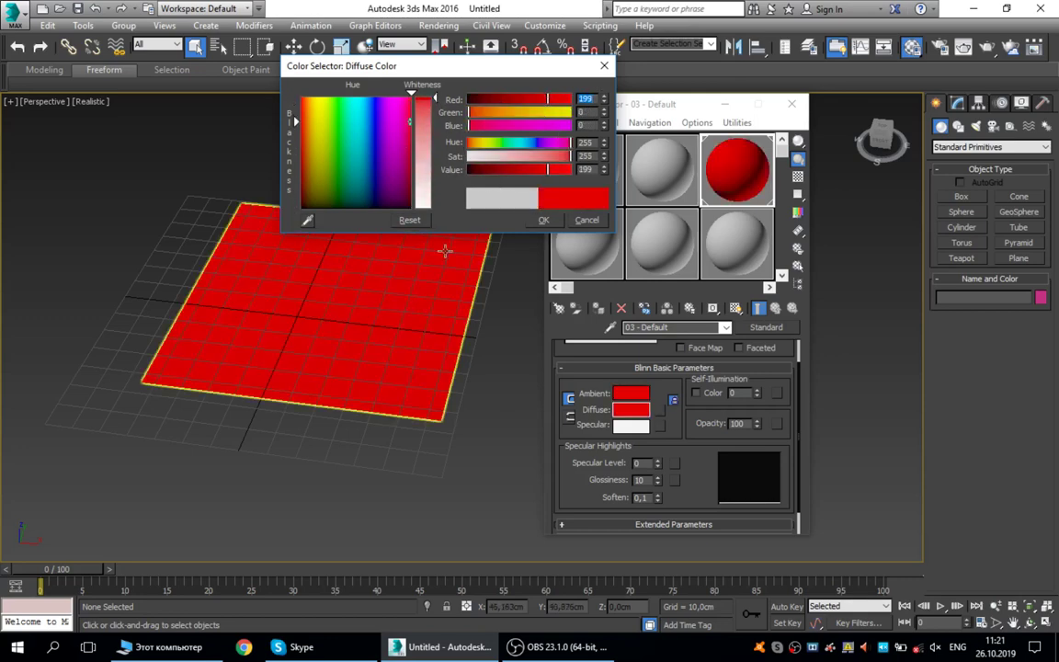
{"action": "left_click_drag", "start_coordinate": [372, 97], "coordinate": [378, 121]}
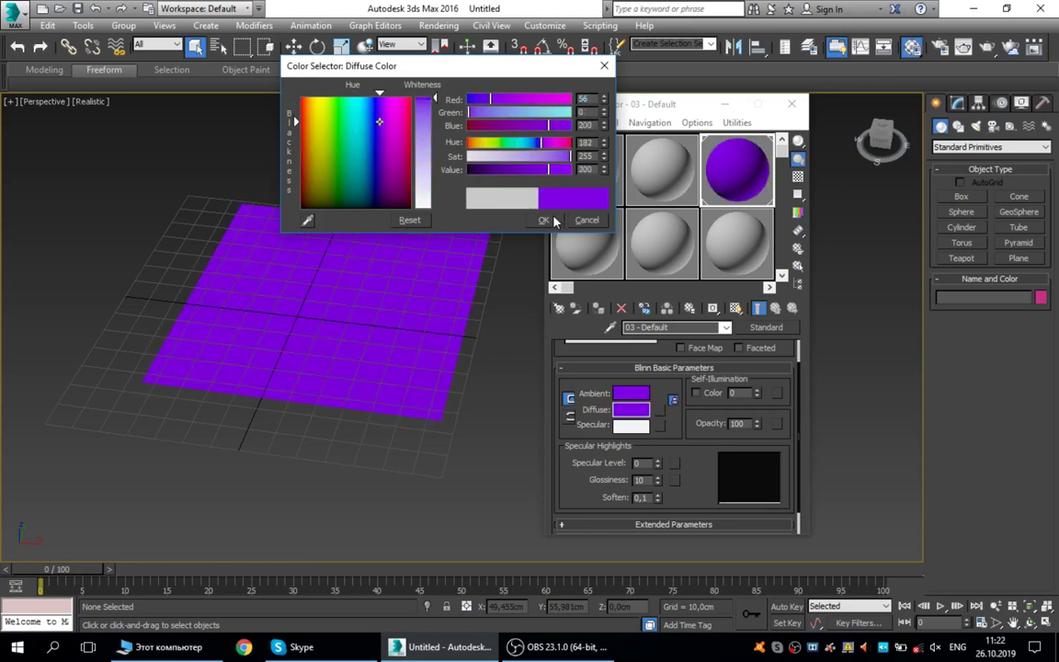
{"action": "left_click", "coordinate": [544, 221]}
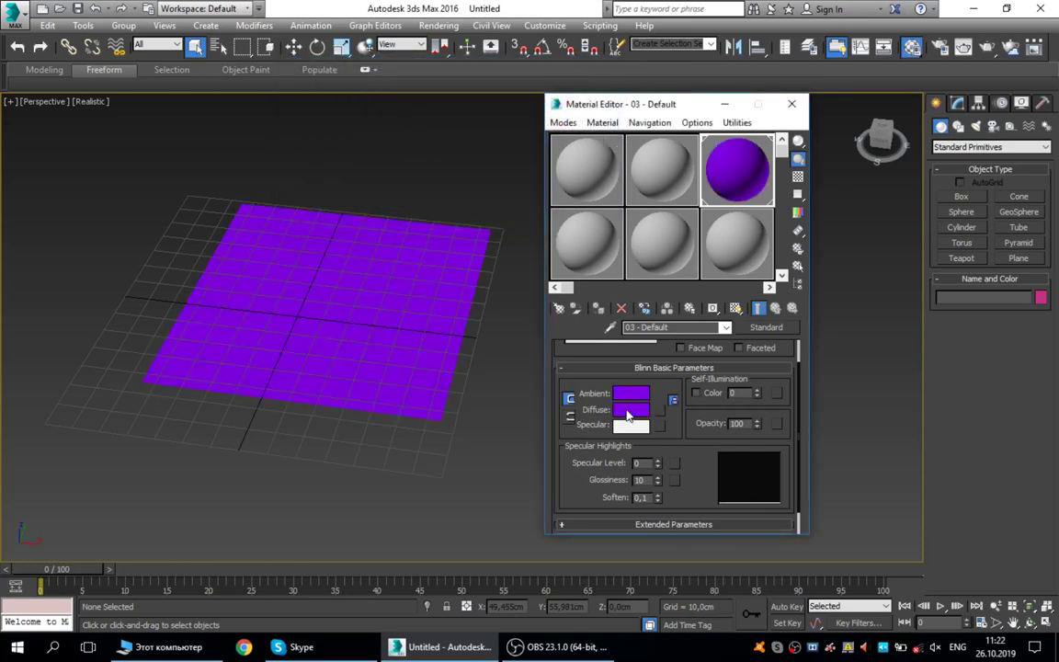
- Set the 03 - Default diffuse color to green with red 60, green 128 and blue 0, moving the color selector off the sample slots
{"action": "left_click", "coordinate": [632, 410]}
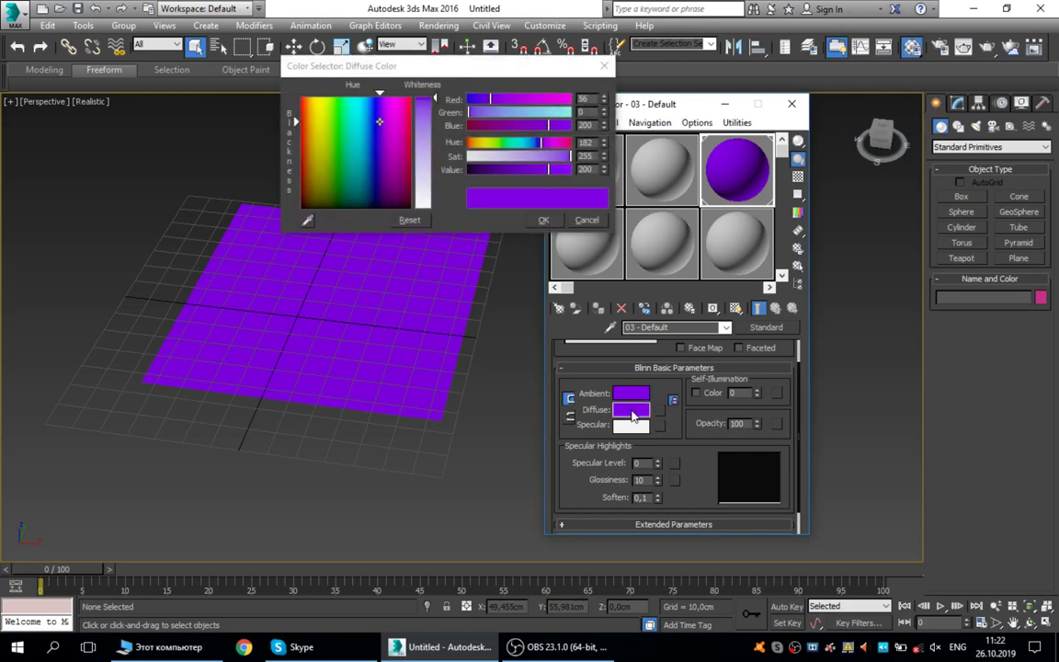
{"action": "left_click_drag", "start_coordinate": [303, 147], "coordinate": [356, 126]}
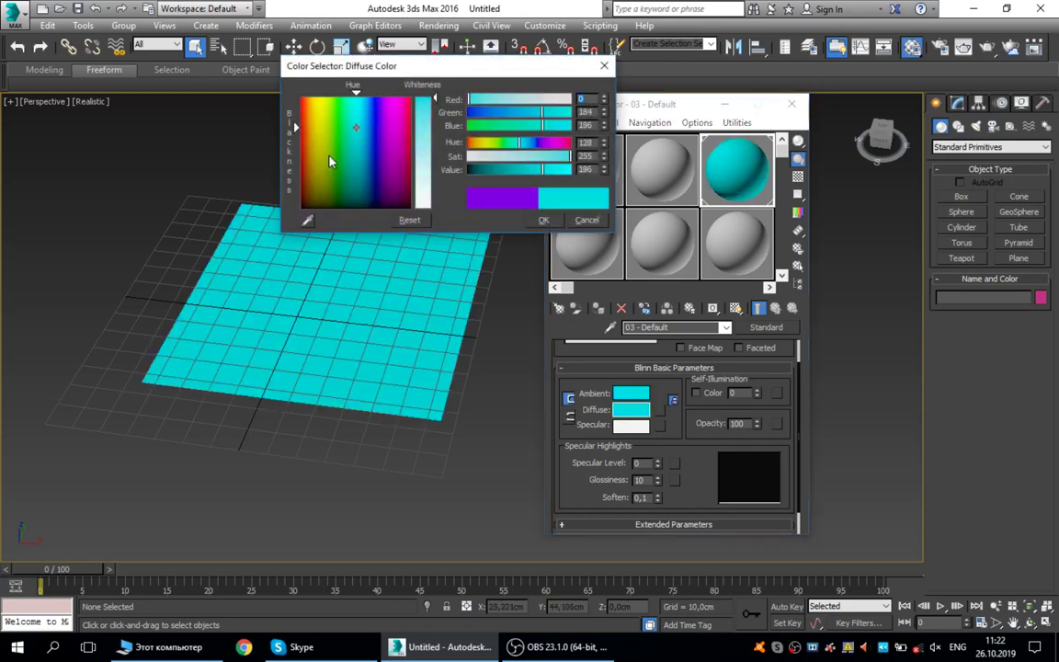
{"action": "left_click", "coordinate": [329, 154]}
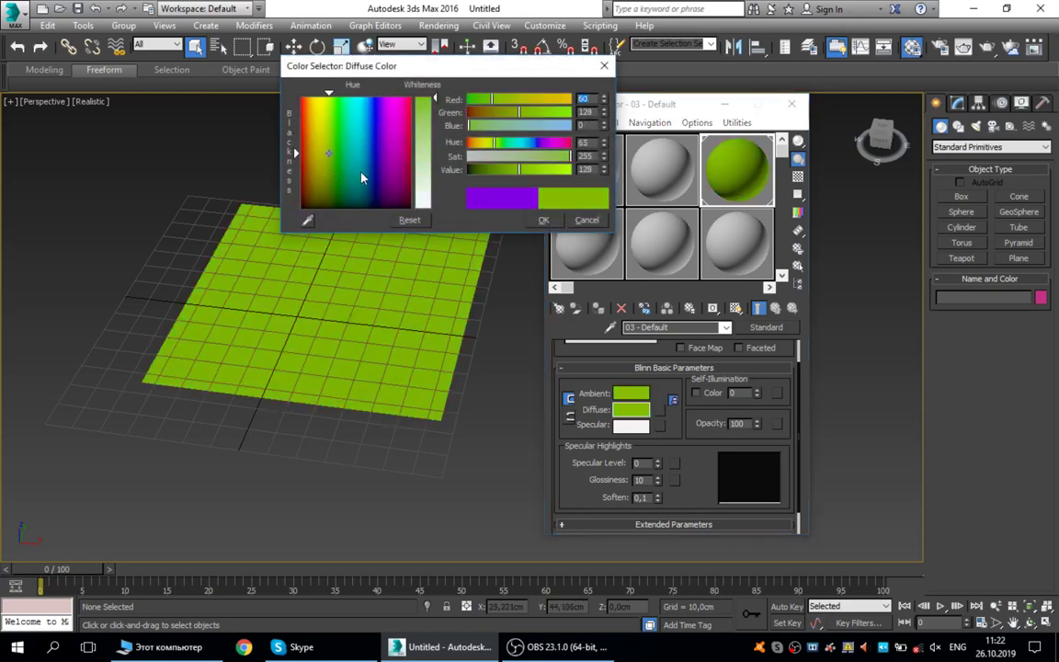
{"action": "left_click_drag", "start_coordinate": [454, 69], "coordinate": [335, 385]}
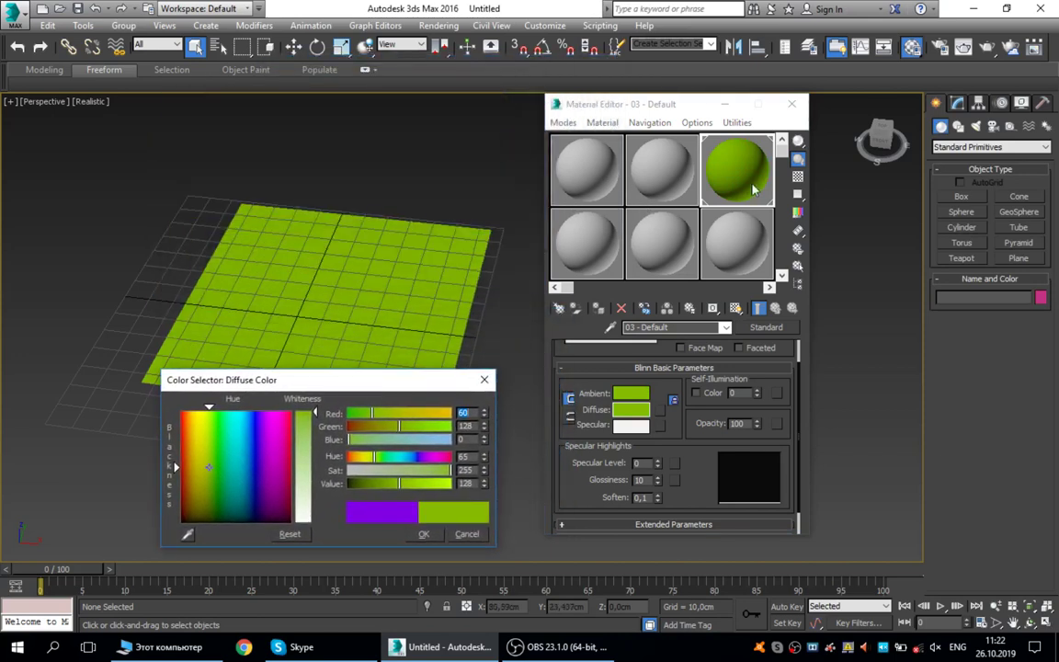
- Set the 02 - Default material's diffuse color to light blue with red 97, green 133 and blue 206, leaving that material selected
{"action": "left_click", "coordinate": [664, 168]}
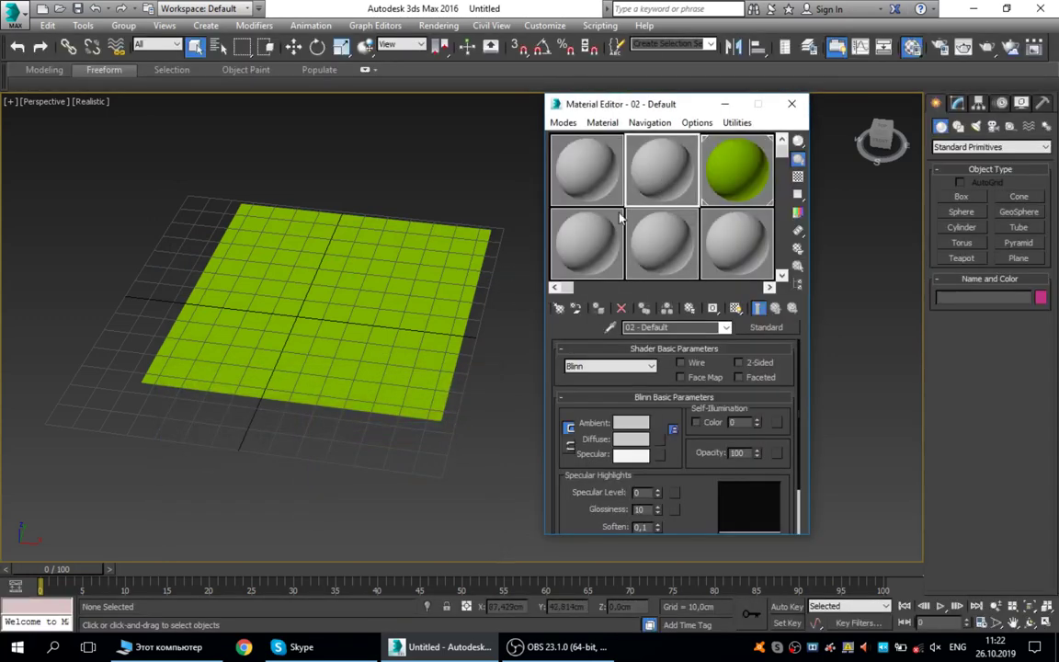
{"action": "left_click", "coordinate": [632, 441]}
{"action": "left_click_drag", "start_coordinate": [252, 405], "coordinate": [271, 446]}
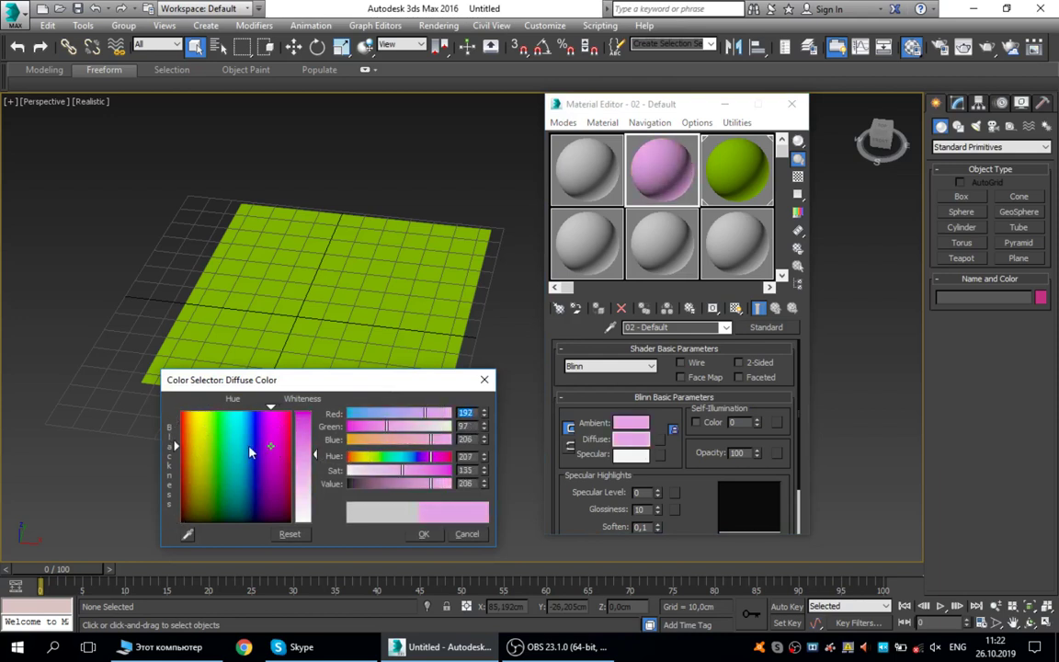
{"action": "left_click", "coordinate": [249, 448]}
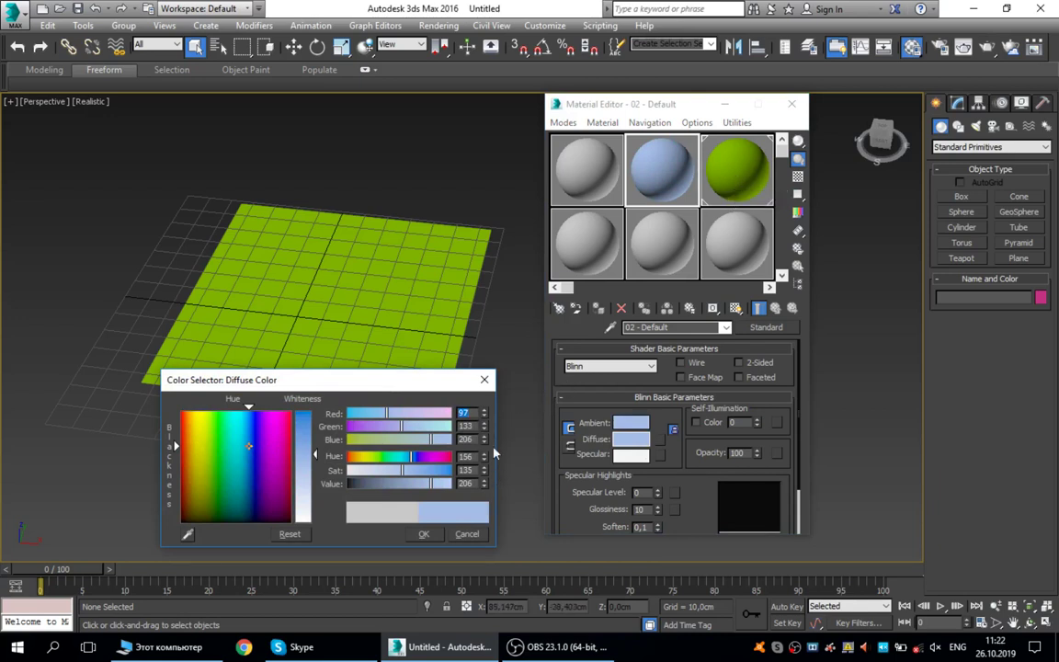
{"action": "left_click", "coordinate": [424, 533]}
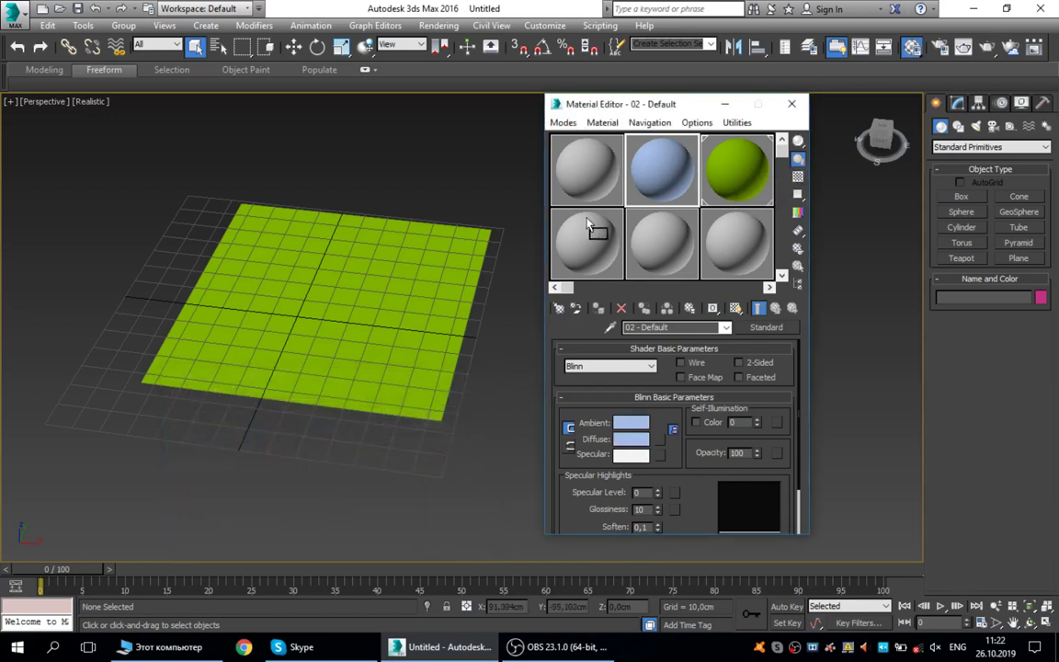
{"action": "left_click", "coordinate": [731, 167]}
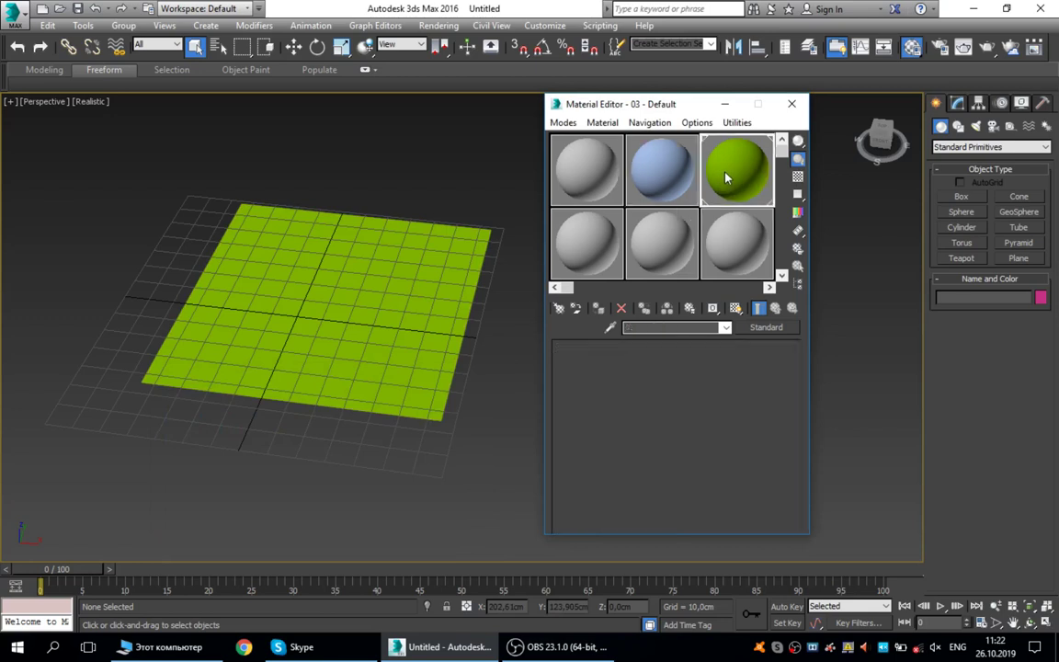
{"action": "left_click", "coordinate": [664, 165]}
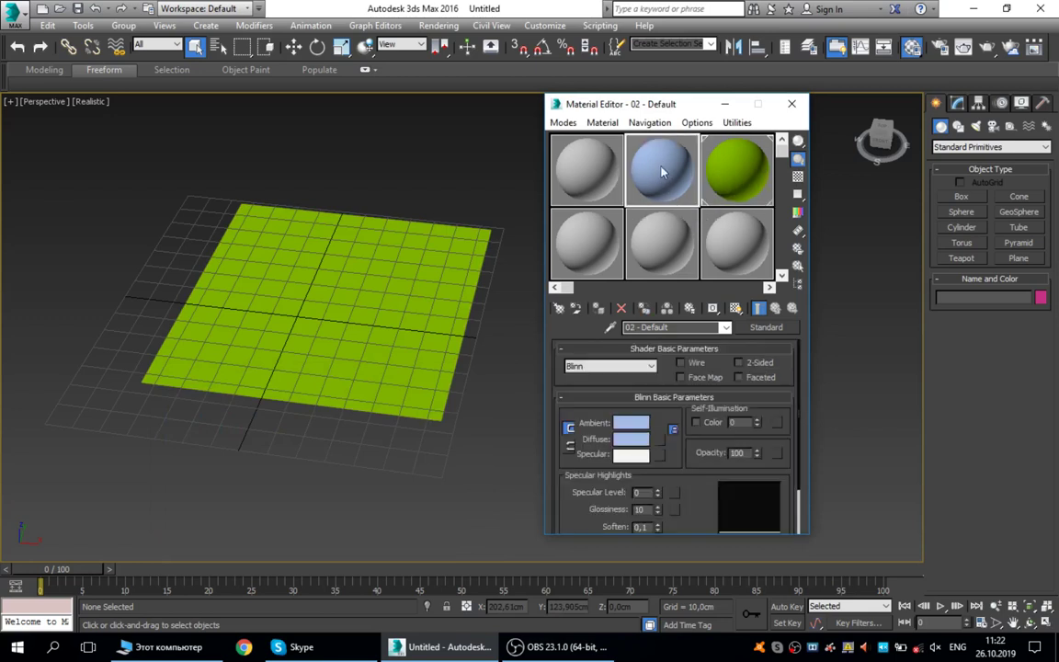
- Apply the light blue 02 - Default material to the plane, and replace it with the green 03 - Default material
{"action": "left_click_drag", "start_coordinate": [426, 313], "coordinate": [427, 315]}
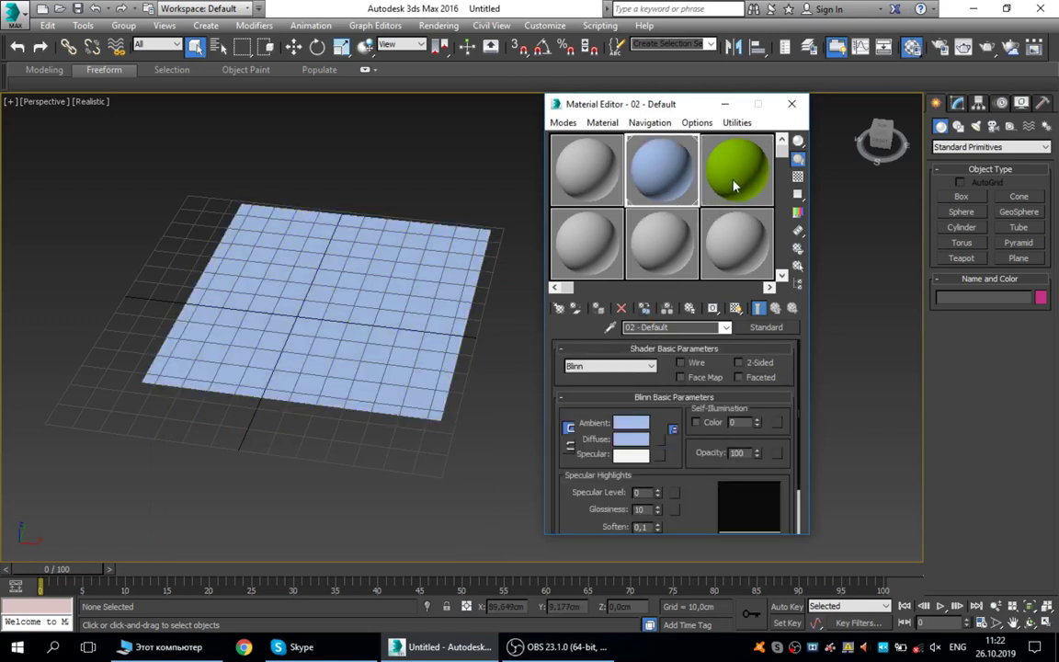
{"action": "left_click_drag", "start_coordinate": [733, 187], "coordinate": [378, 307]}
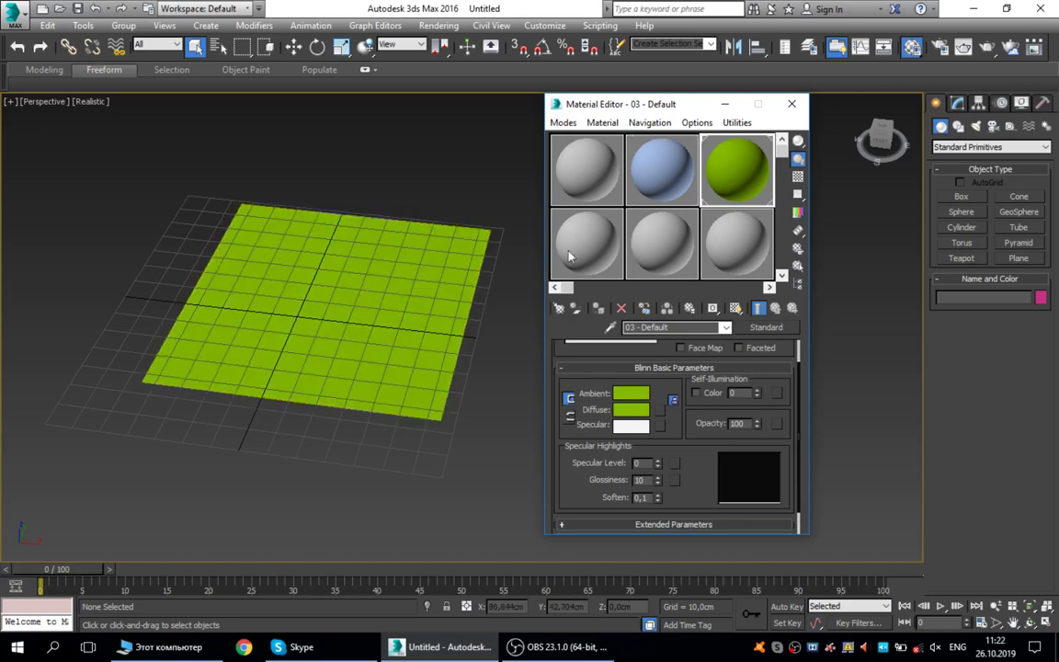
- Set the 01 - Default material's diffuse color to a saturated pink
{"action": "left_click", "coordinate": [583, 181]}
{"action": "left_click", "coordinate": [631, 439]}
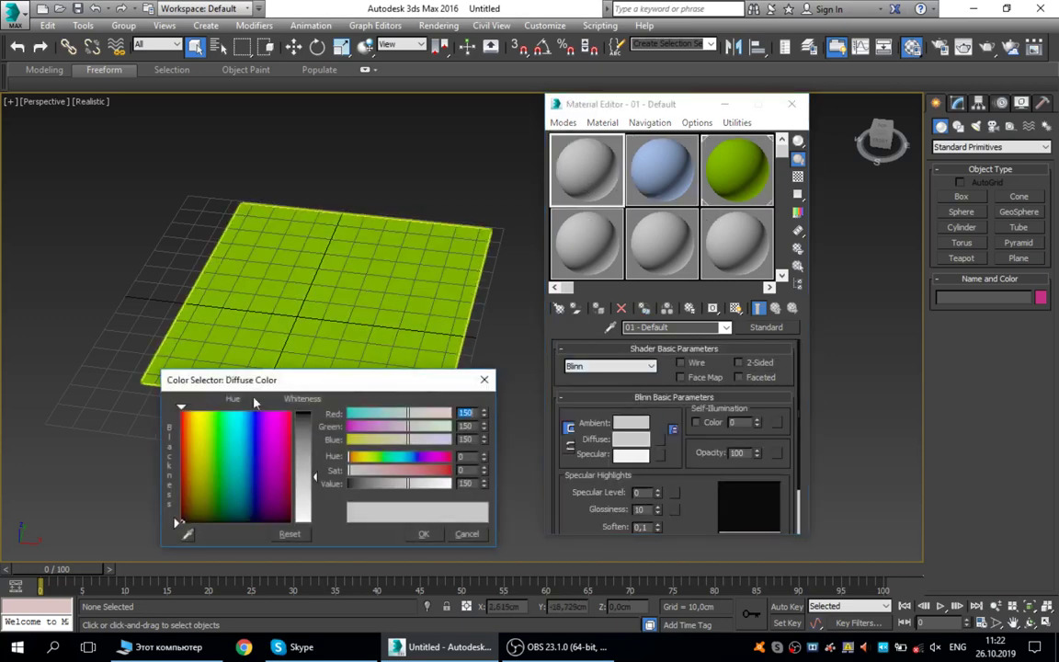
{"action": "left_click", "coordinate": [284, 422]}
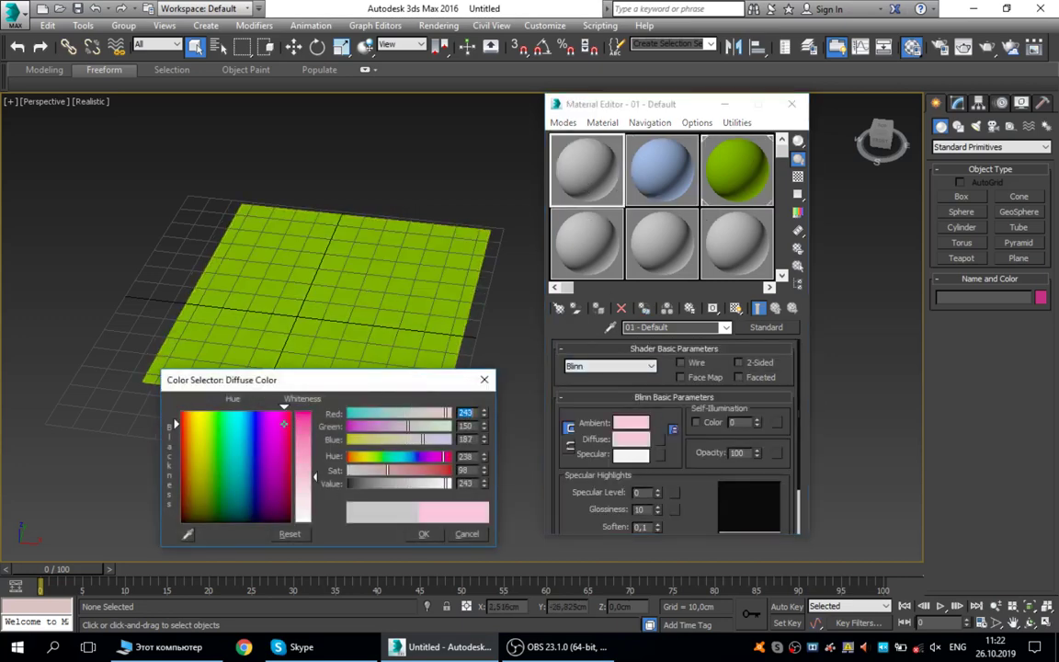
{"action": "left_click", "coordinate": [303, 420]}
{"action": "left_click", "coordinate": [424, 534]}
- Alternate the pink, light blue and green materials on the plane, finishing with the pink 01 - Default material
{"action": "left_click_drag", "start_coordinate": [588, 170], "coordinate": [404, 303]}
{"action": "left_click_drag", "start_coordinate": [661, 170], "coordinate": [349, 285]}
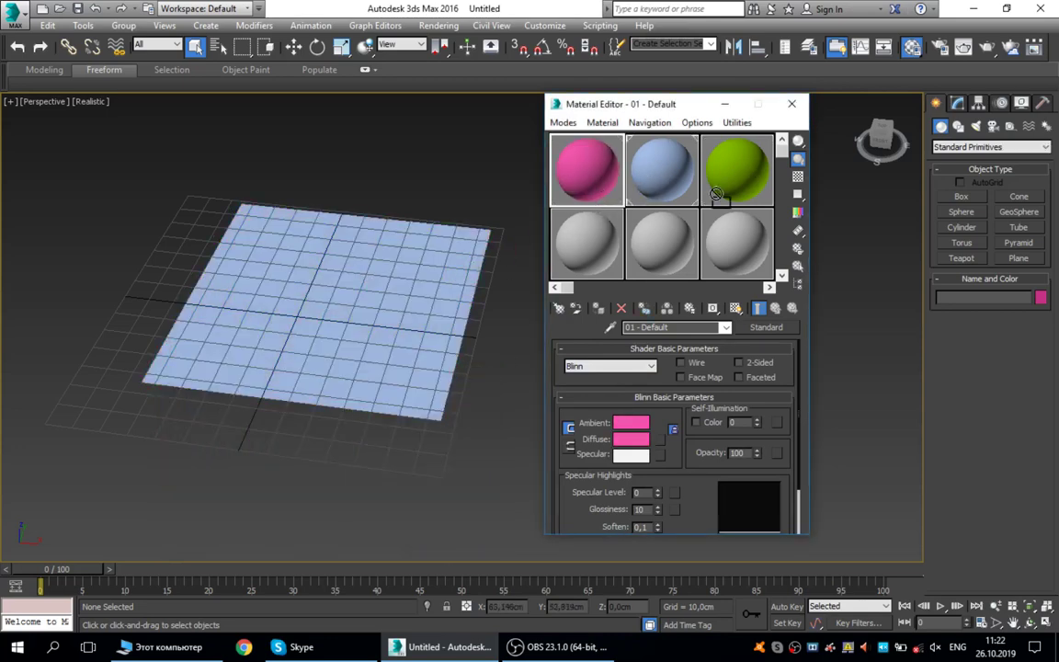
{"action": "left_click_drag", "start_coordinate": [735, 170], "coordinate": [331, 313]}
{"action": "left_click_drag", "start_coordinate": [644, 158], "coordinate": [449, 289]}
{"action": "left_click_drag", "start_coordinate": [604, 157], "coordinate": [450, 281]}
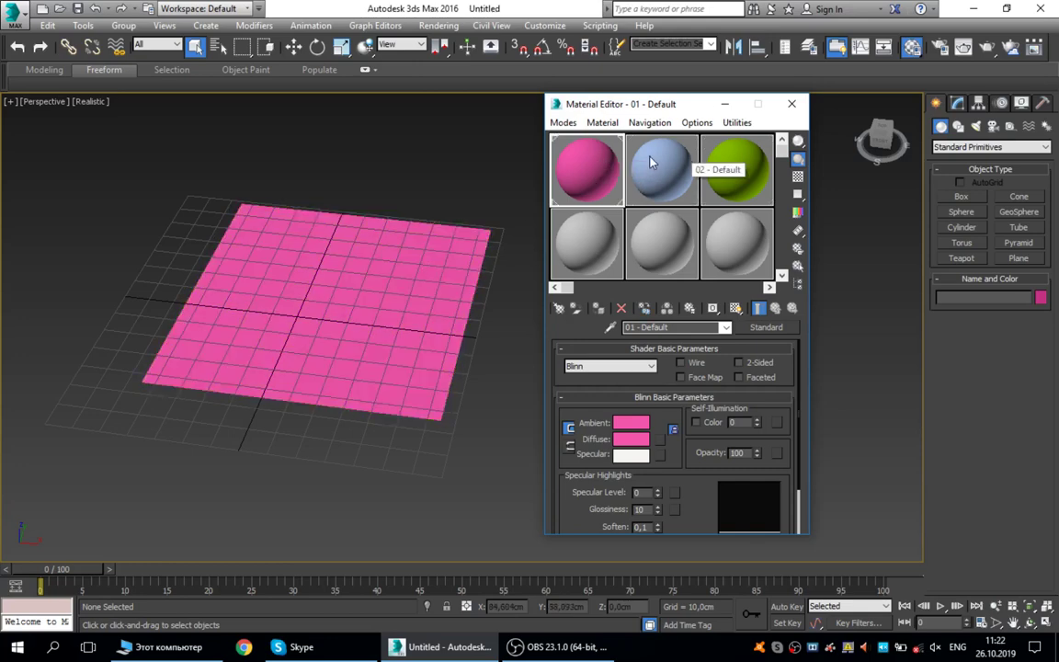
{"action": "left_click_drag", "start_coordinate": [650, 162], "coordinate": [386, 297]}
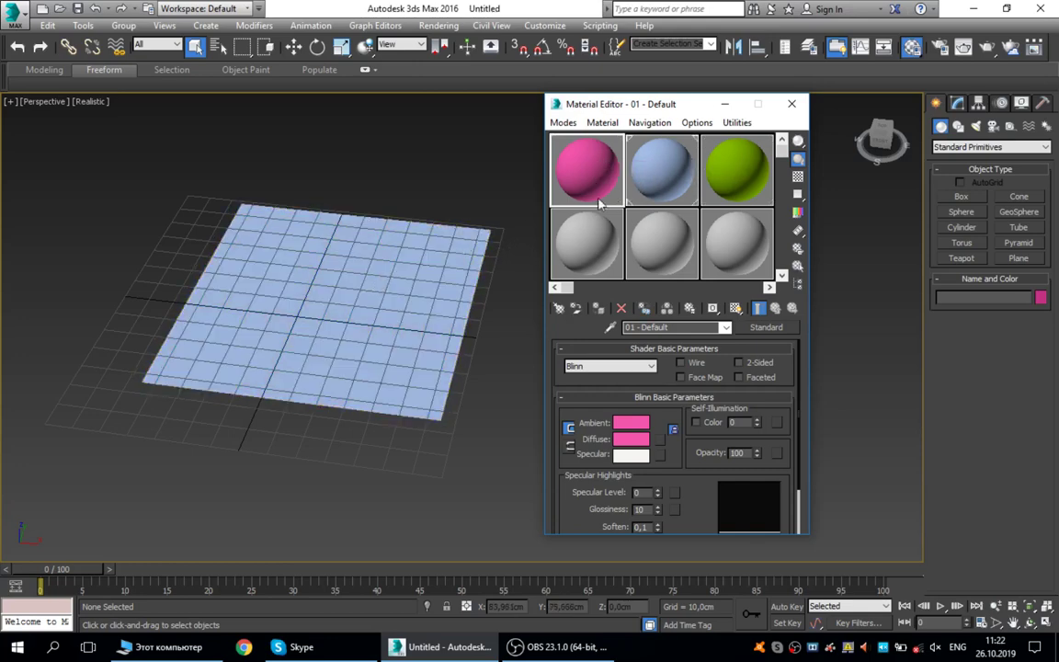
{"action": "left_click_drag", "start_coordinate": [598, 188], "coordinate": [456, 260]}
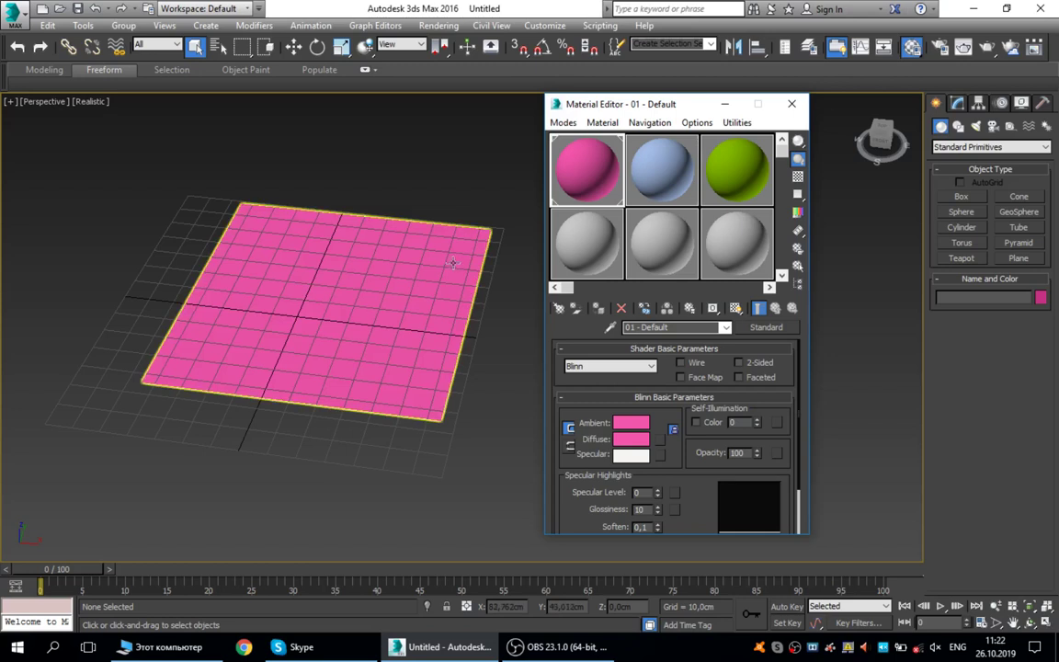
- Choose a standard Bitmap map for the 01 - Default material's diffuse color
{"action": "left_click", "coordinate": [658, 441]}
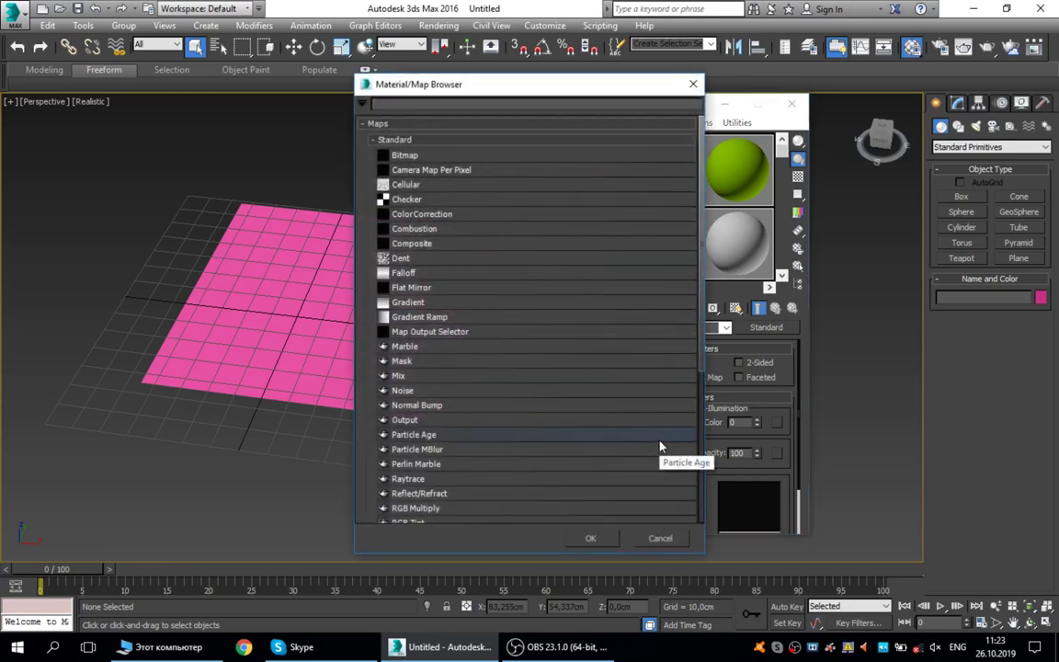
{"action": "left_click_drag", "start_coordinate": [488, 90], "coordinate": [469, 108]}
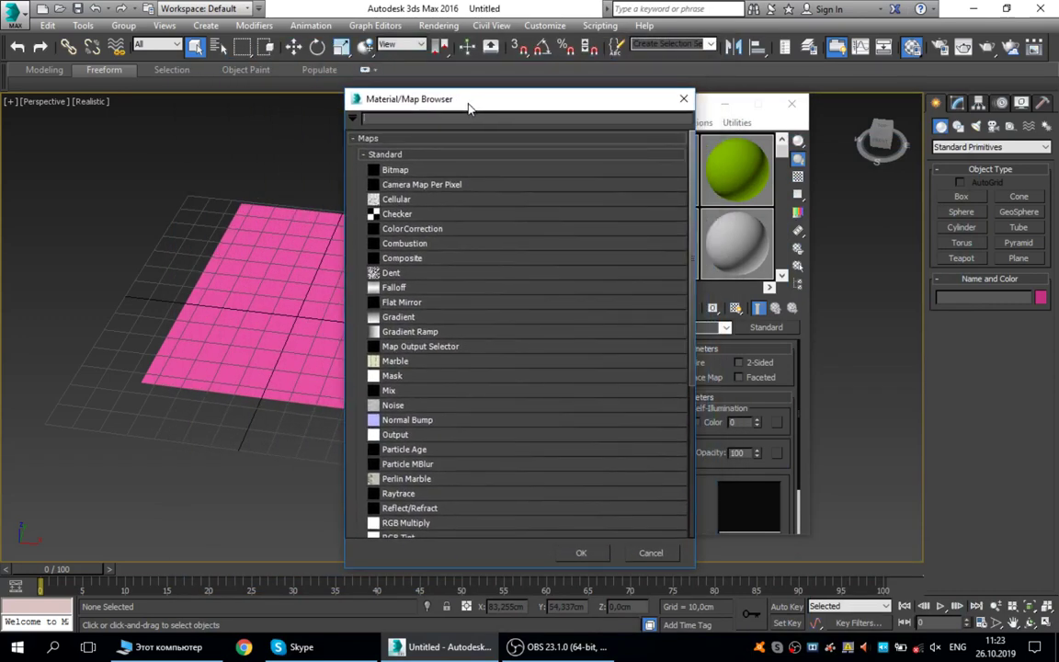
{"action": "left_click", "coordinate": [394, 170]}
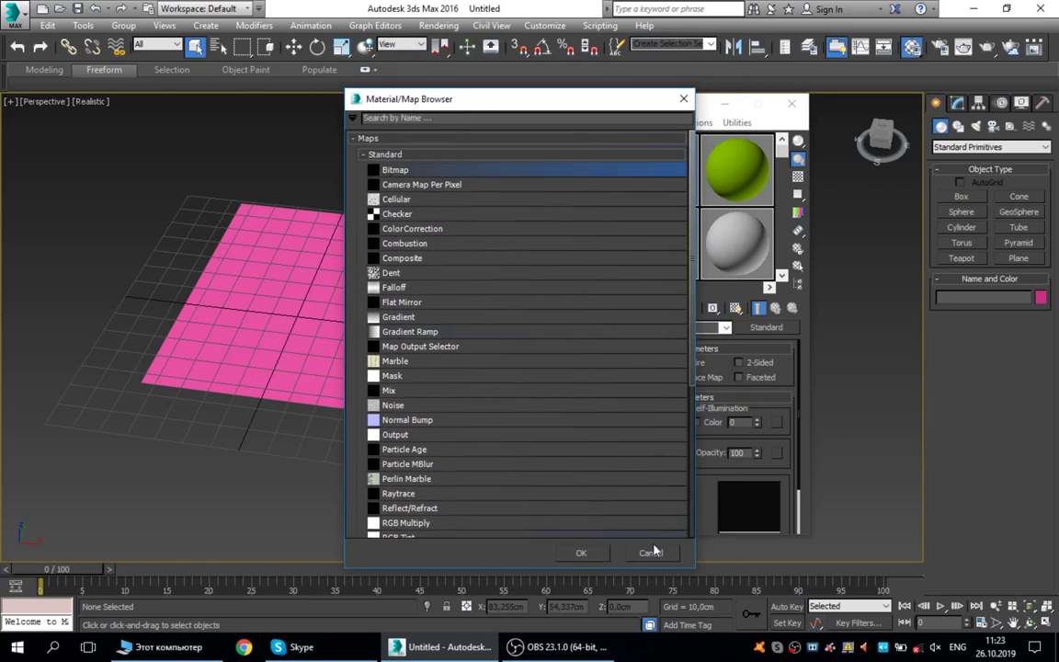
{"action": "left_click", "coordinate": [583, 554]}
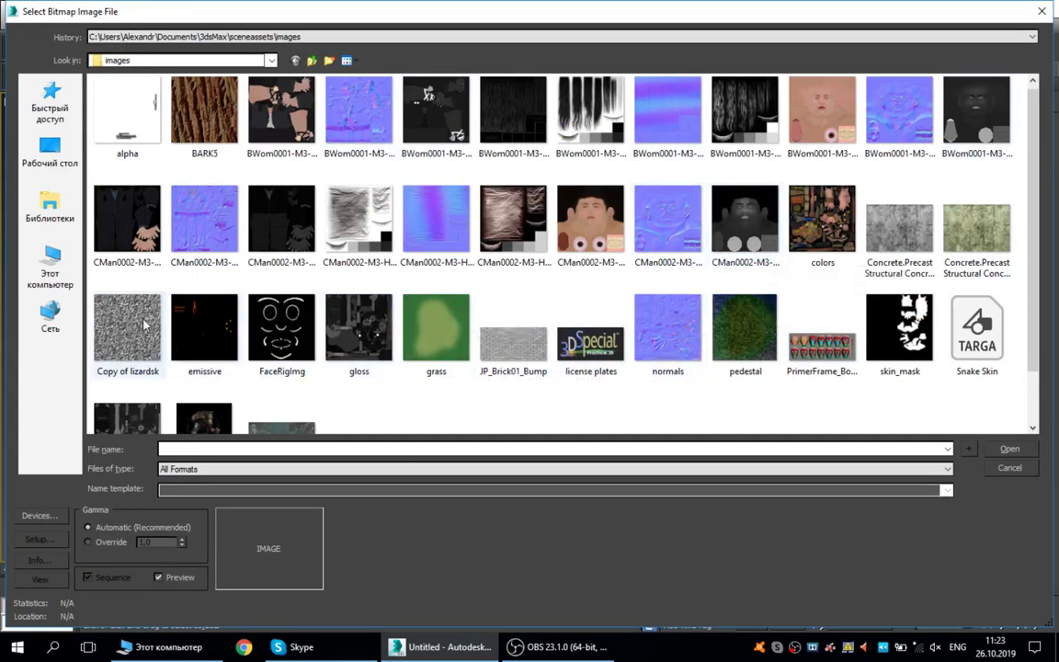
{"action": "left_click", "coordinate": [48, 151]}
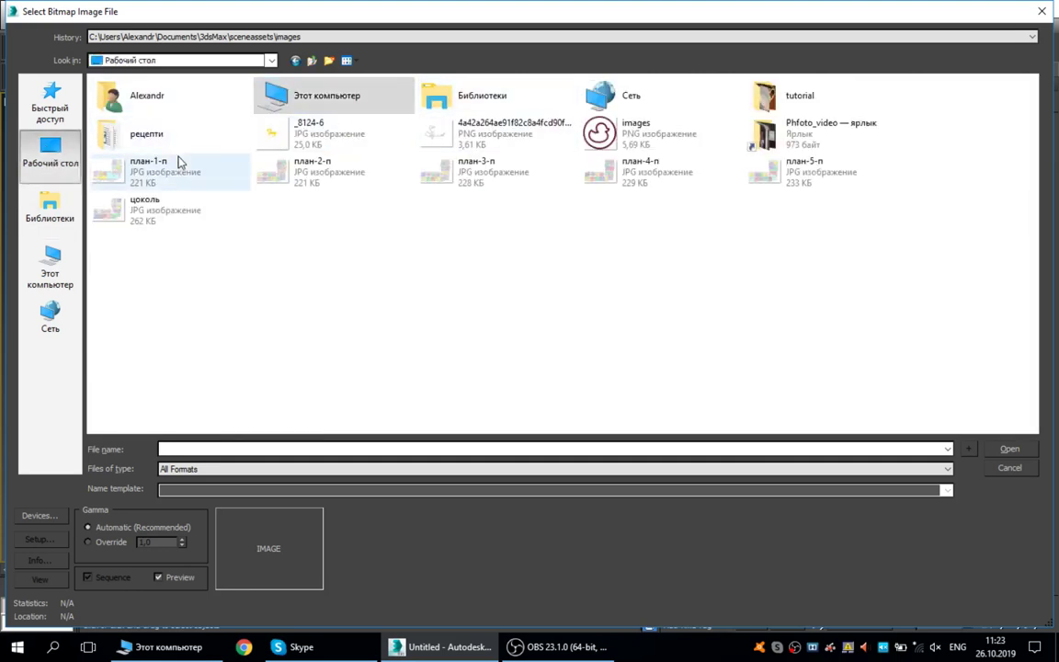
{"action": "double_click", "coordinate": [779, 104]}
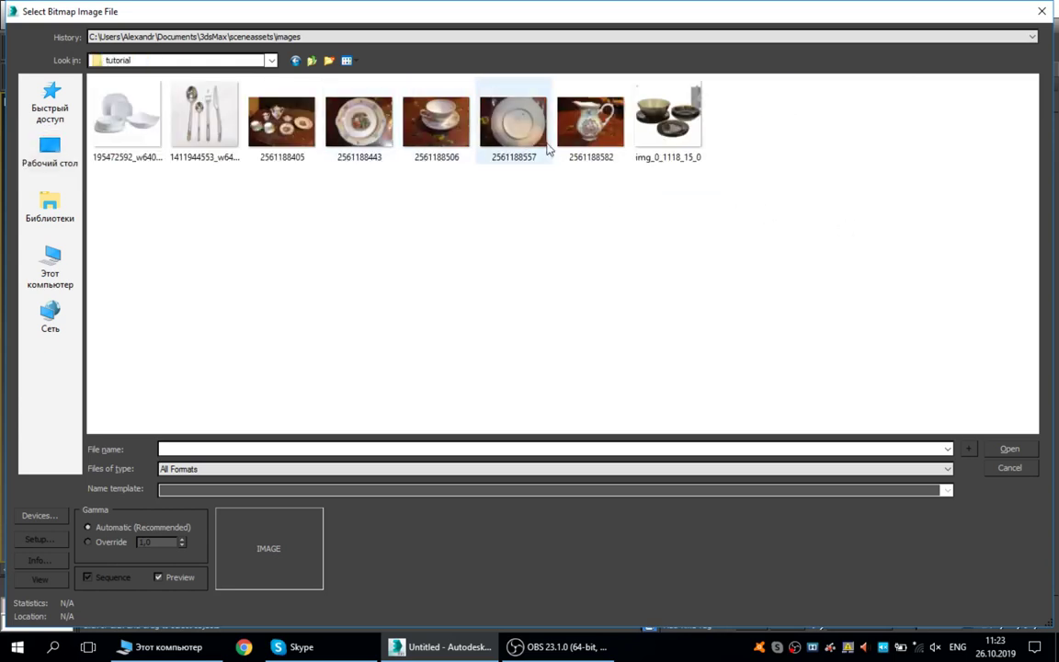
{"action": "left_click", "coordinate": [368, 124]}
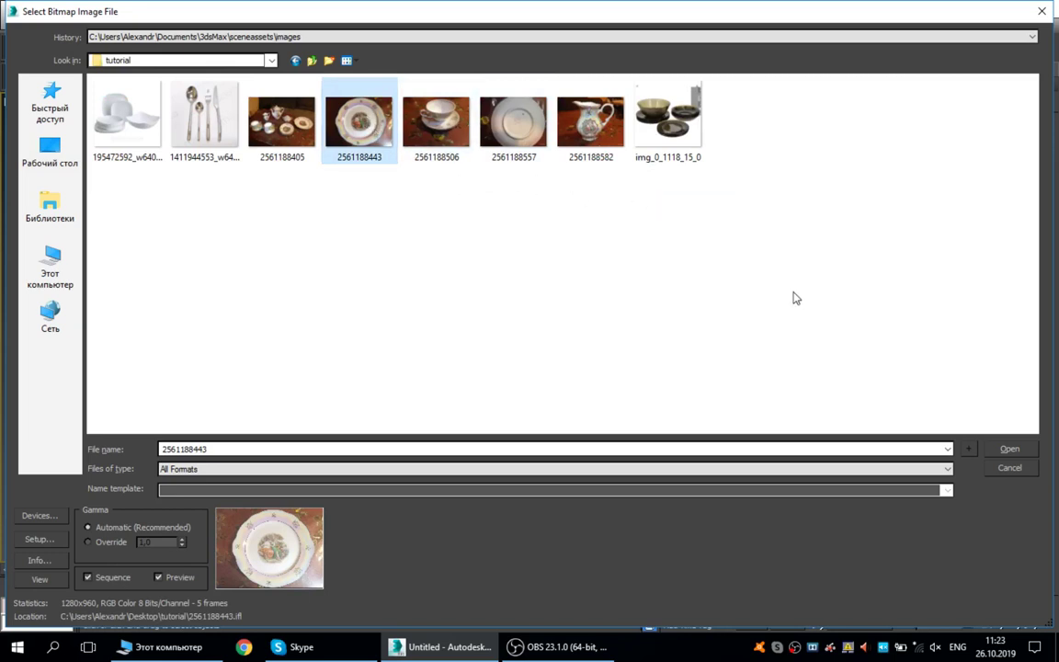
{"action": "left_click", "coordinate": [1009, 449]}
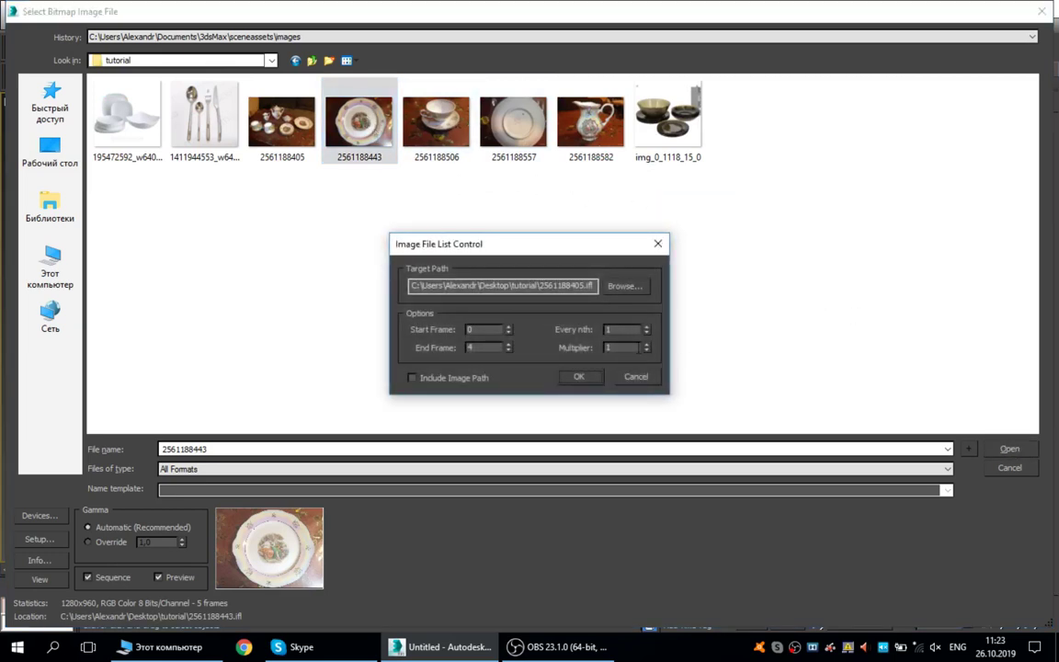
{"action": "left_click", "coordinate": [579, 378]}
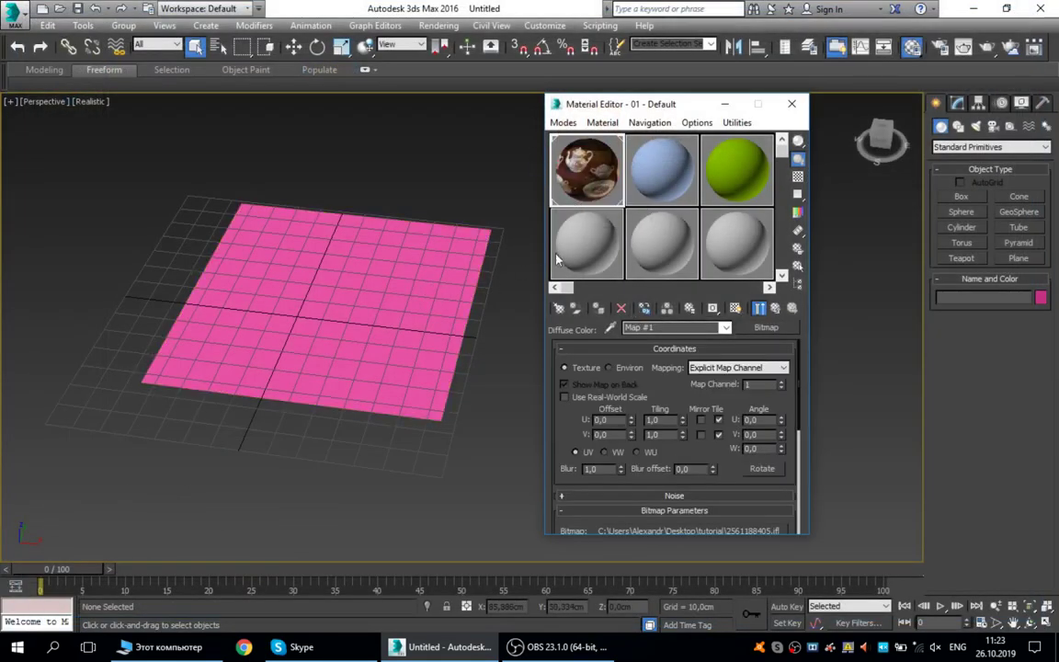
- Select the plane and show the 01 - Default material's bitmap texture on it as a shaded material in the viewport
{"action": "left_click", "coordinate": [407, 289]}
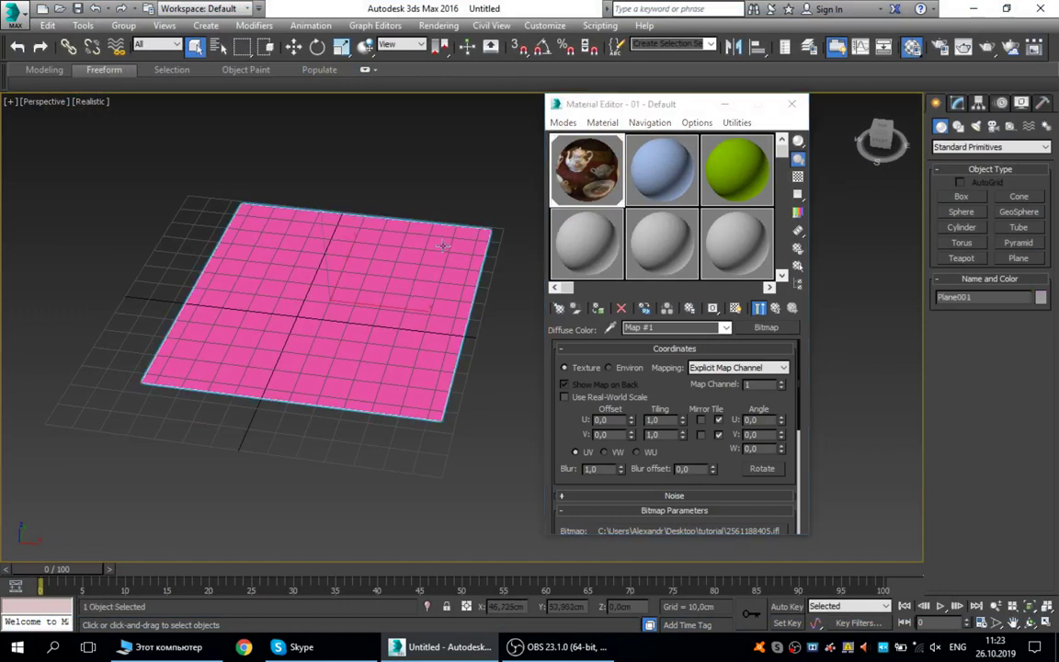
{"action": "left_click", "coordinate": [567, 153]}
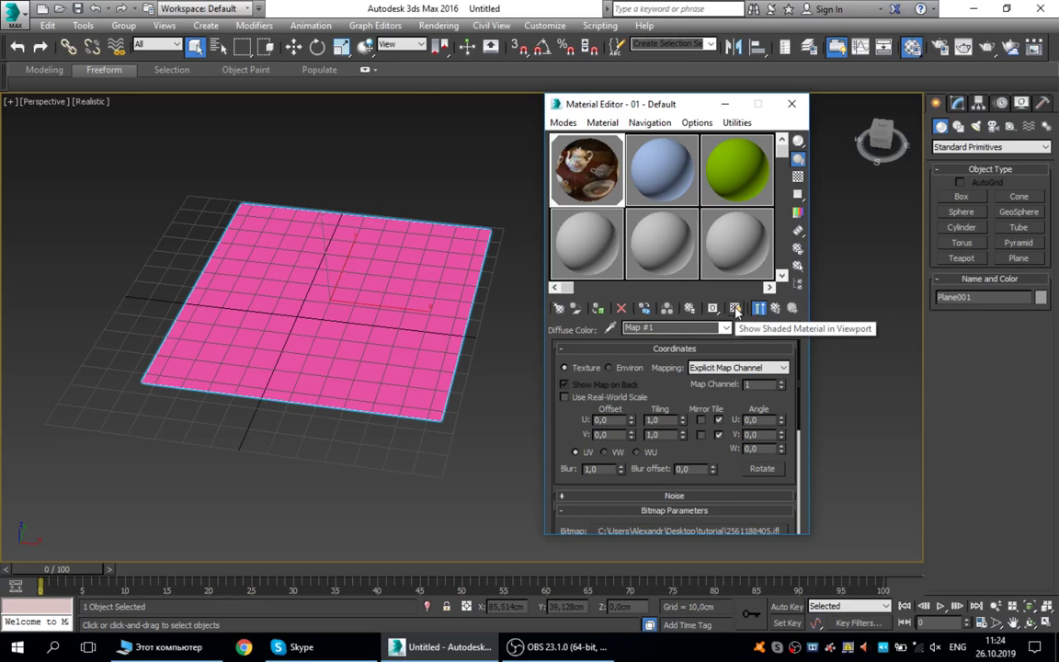
{"action": "left_click", "coordinate": [735, 309]}
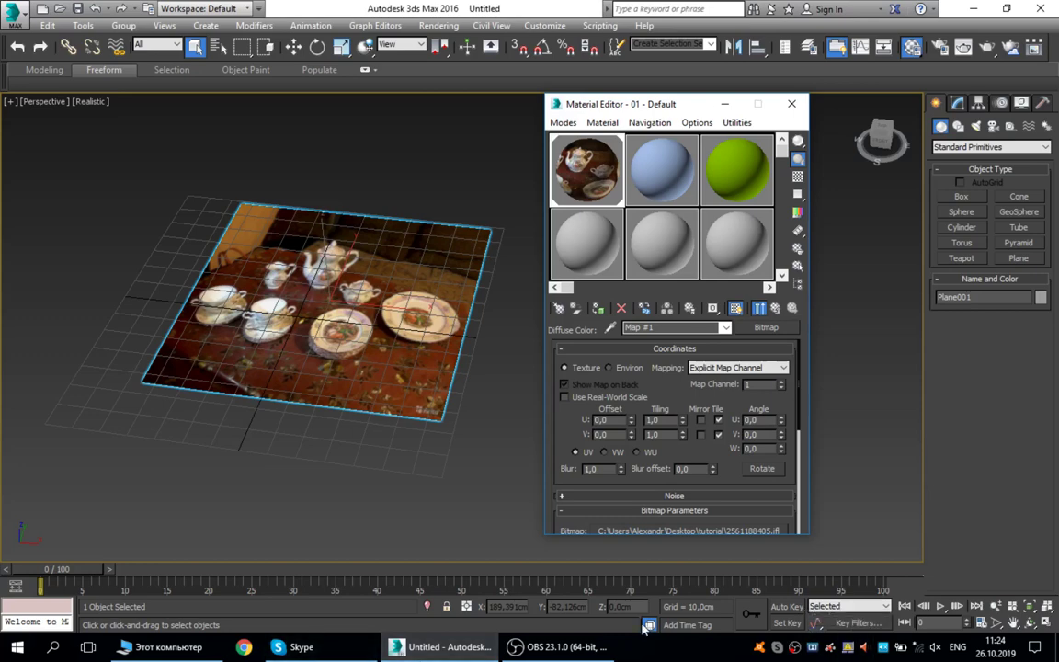
{"action": "left_click", "coordinate": [596, 650]}
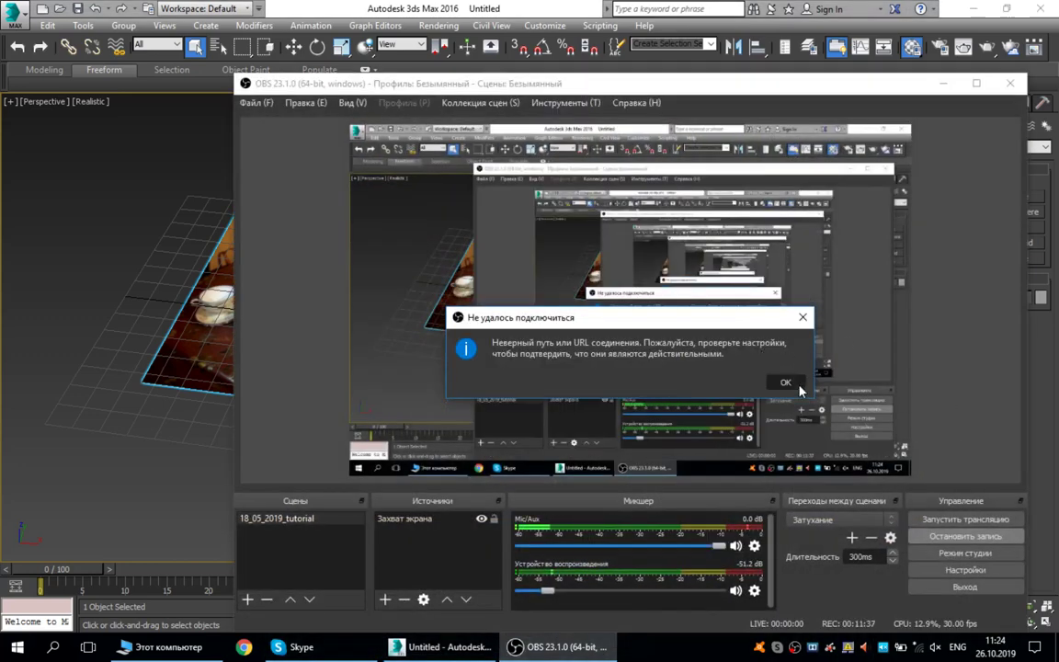
{"action": "left_click", "coordinate": [788, 408]}
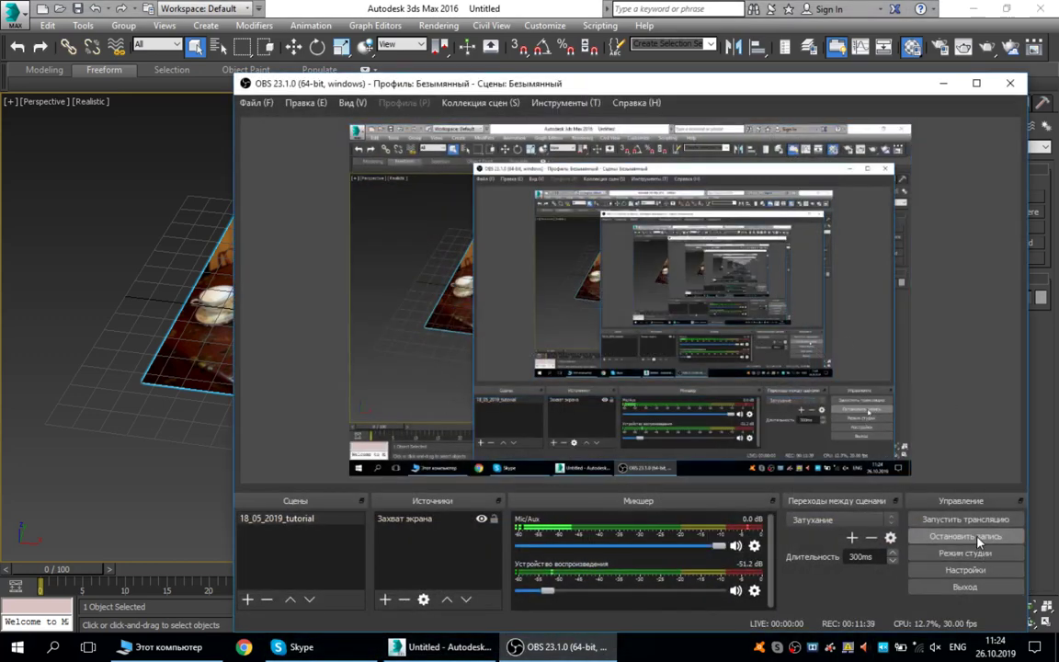